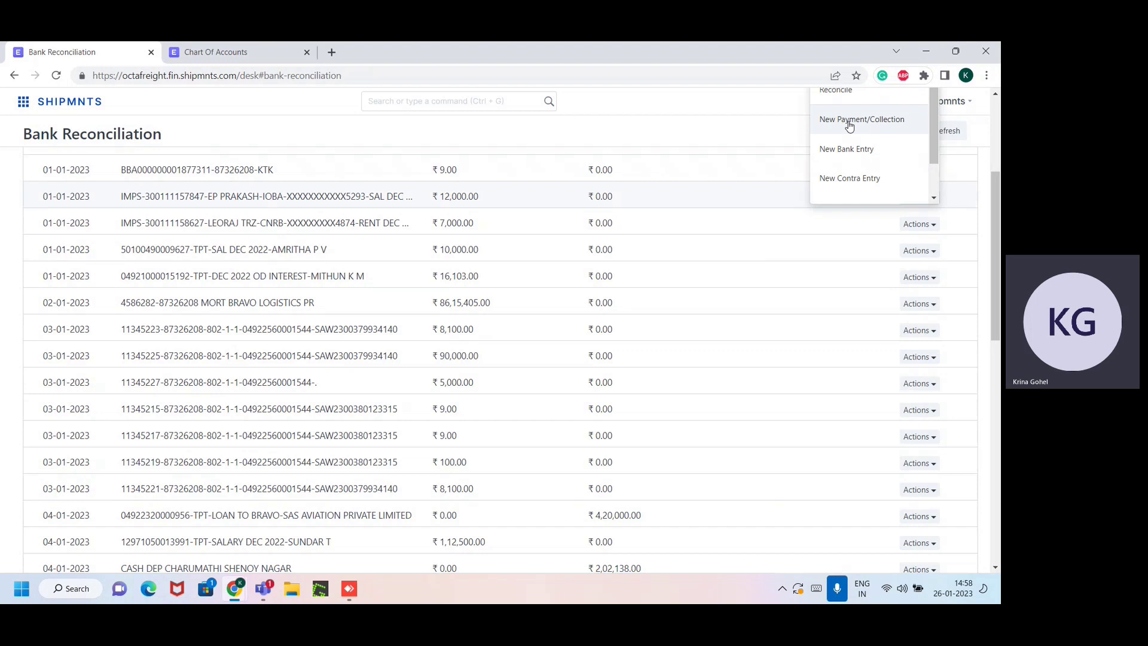
Create a supplier payment entry for DOMS Fabrics private Limited from the ₹12,000.00 bank debit dated 01-01-2023.
left_click(849, 122)
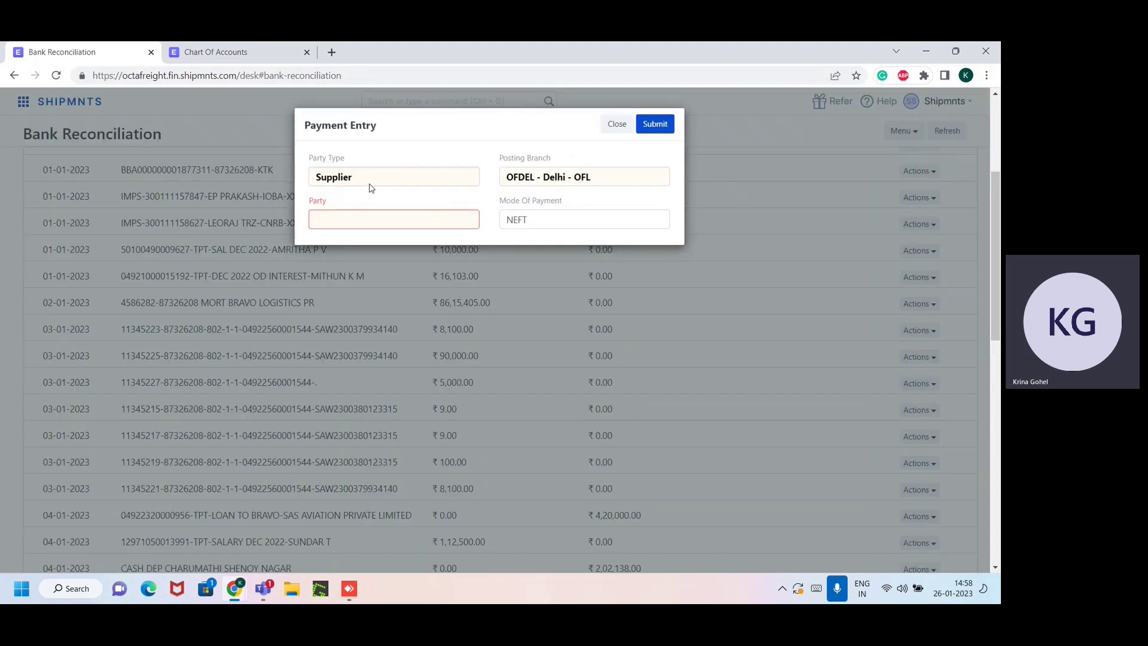
left_click(355, 223)
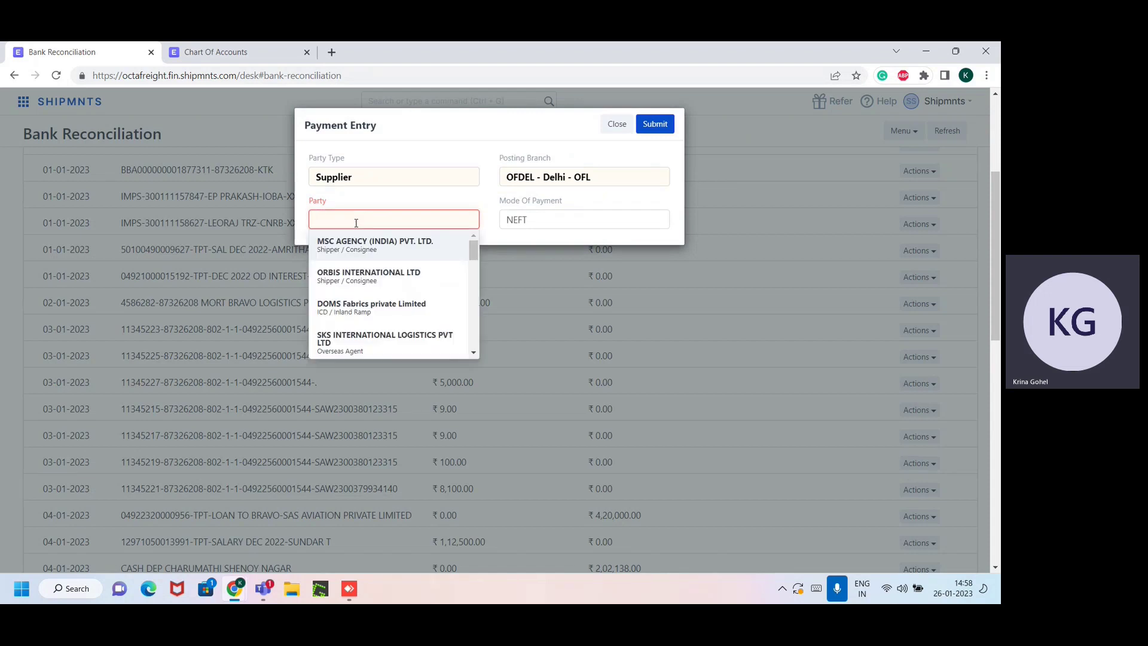
type("dom")
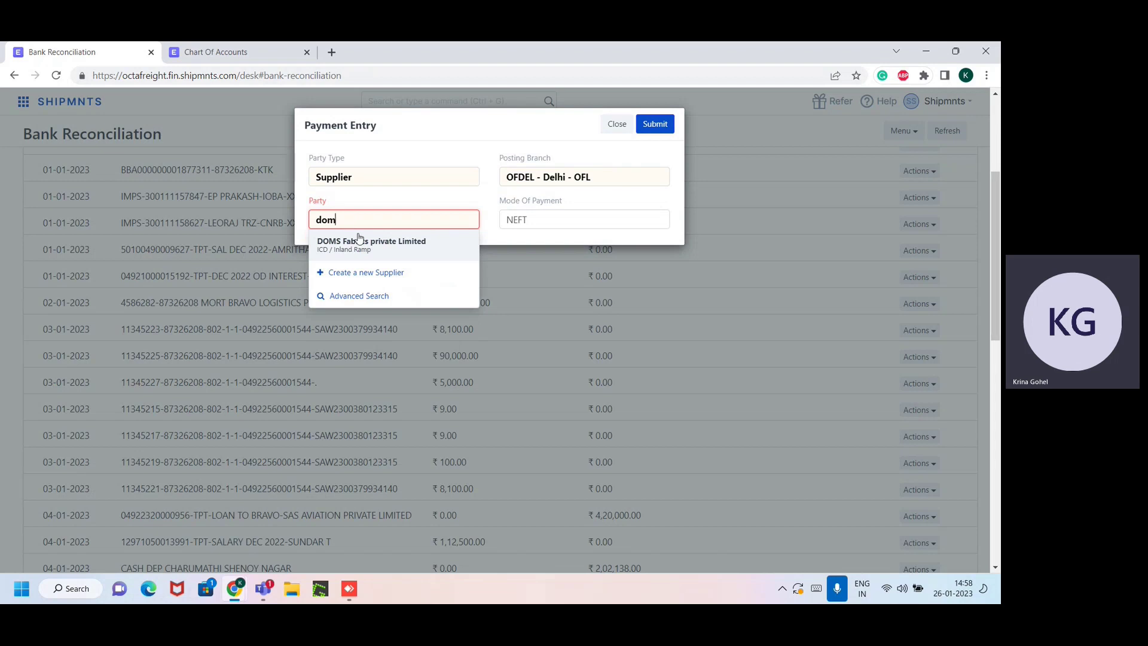
left_click(359, 241)
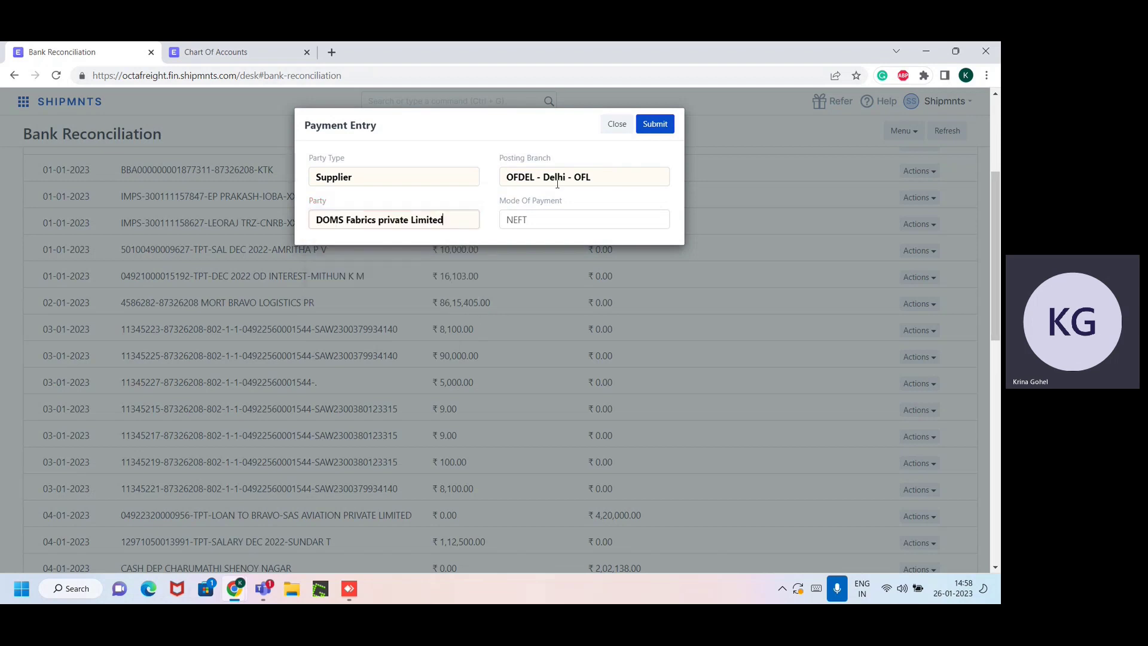
left_click(655, 124)
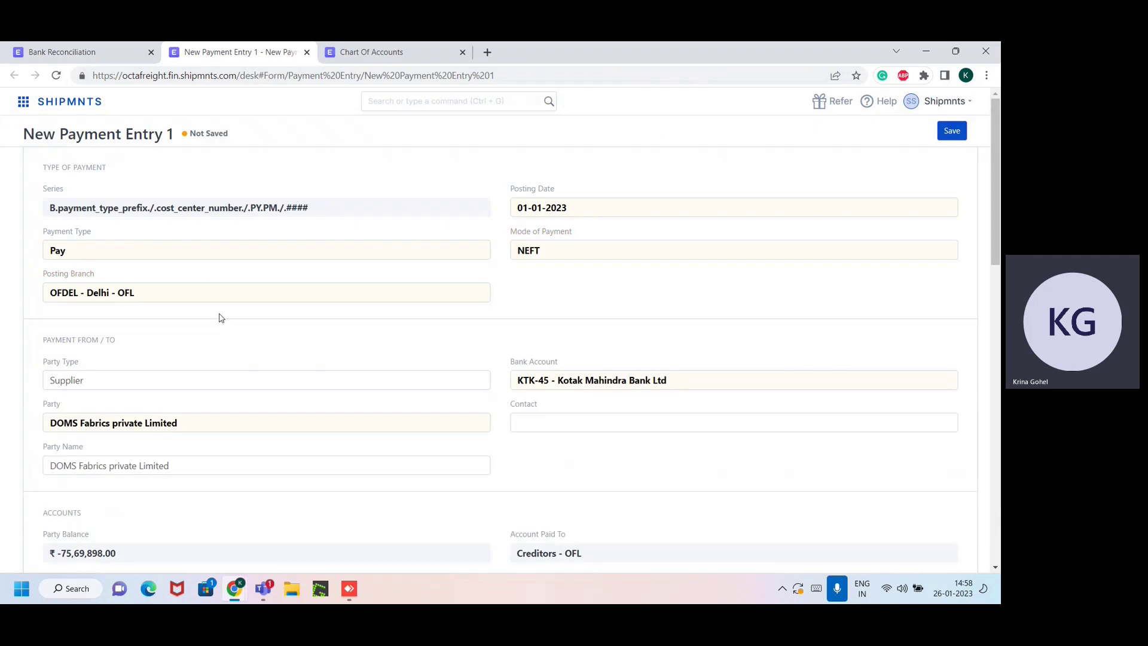
Add the outstanding DOMS Fabrics purchase invoice dated 07-08-2022 as a reference and allocate the payment amount to it.
scroll(221, 318, "down", 2)
scroll(354, 465, "down", 2)
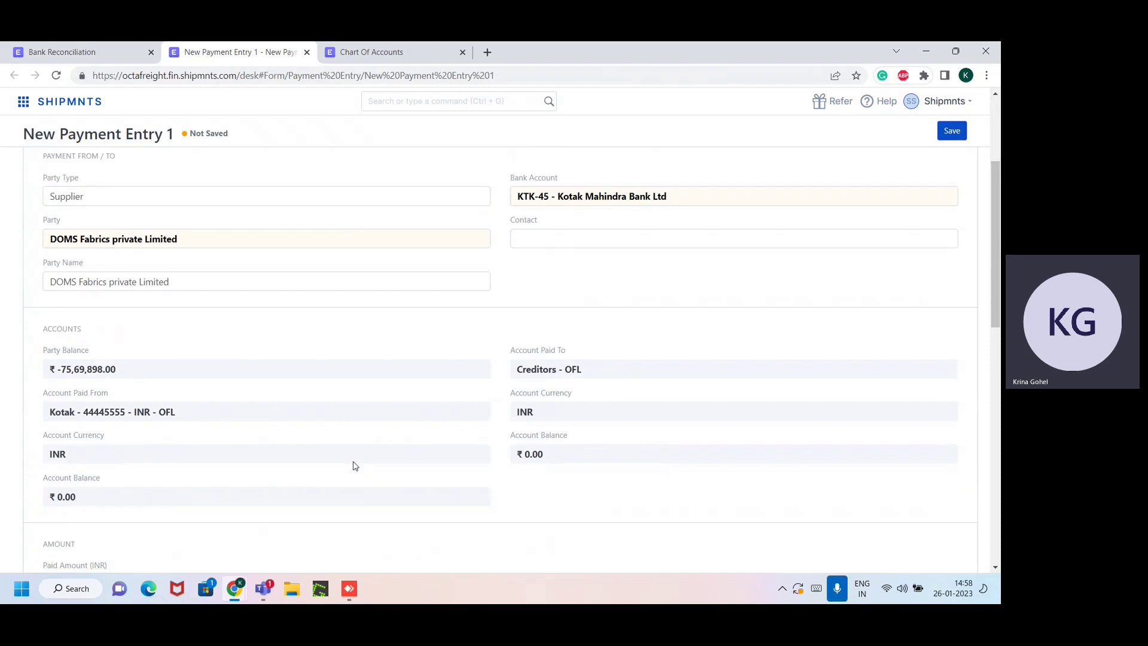
scroll(354, 465, "down", 5)
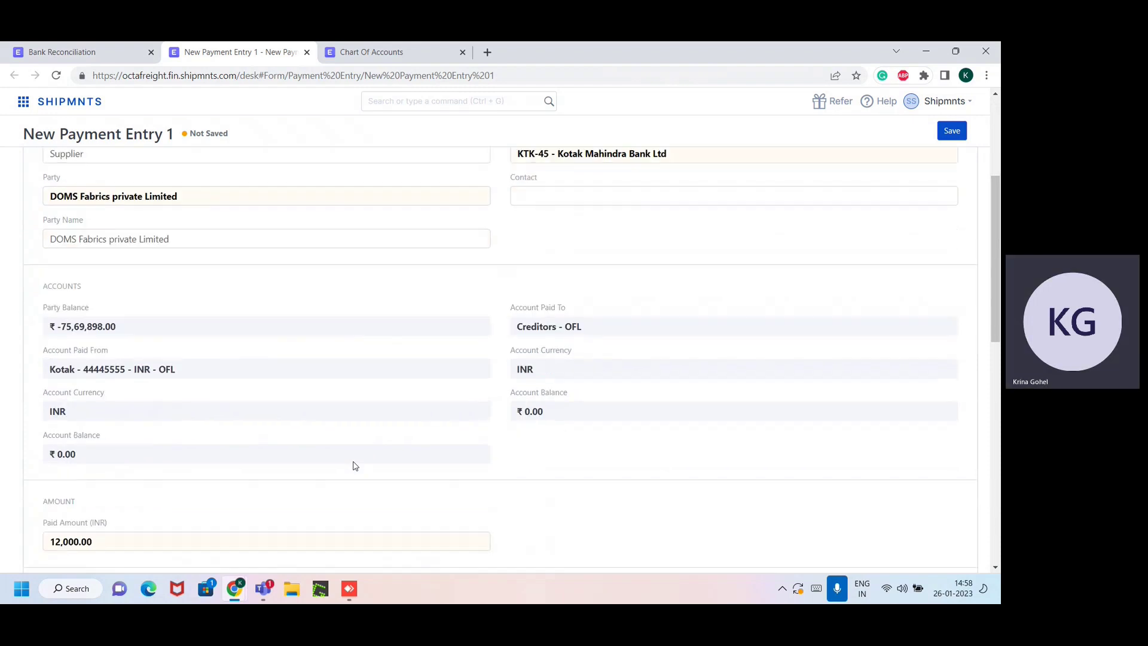
scroll(354, 465, "down", 3)
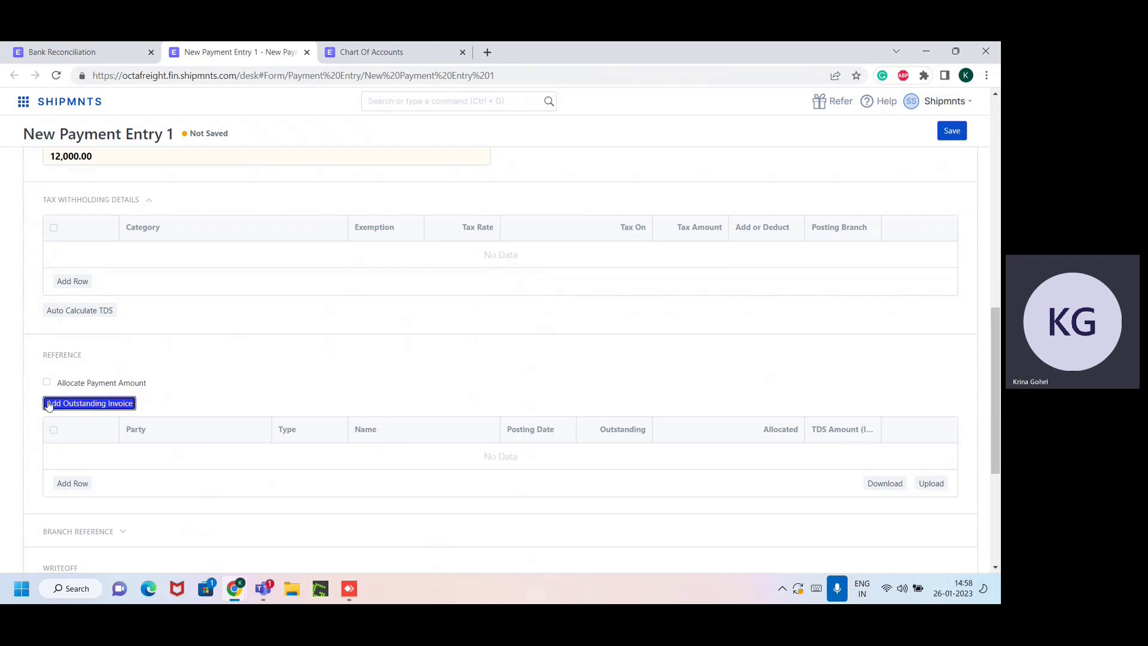
left_click(50, 405)
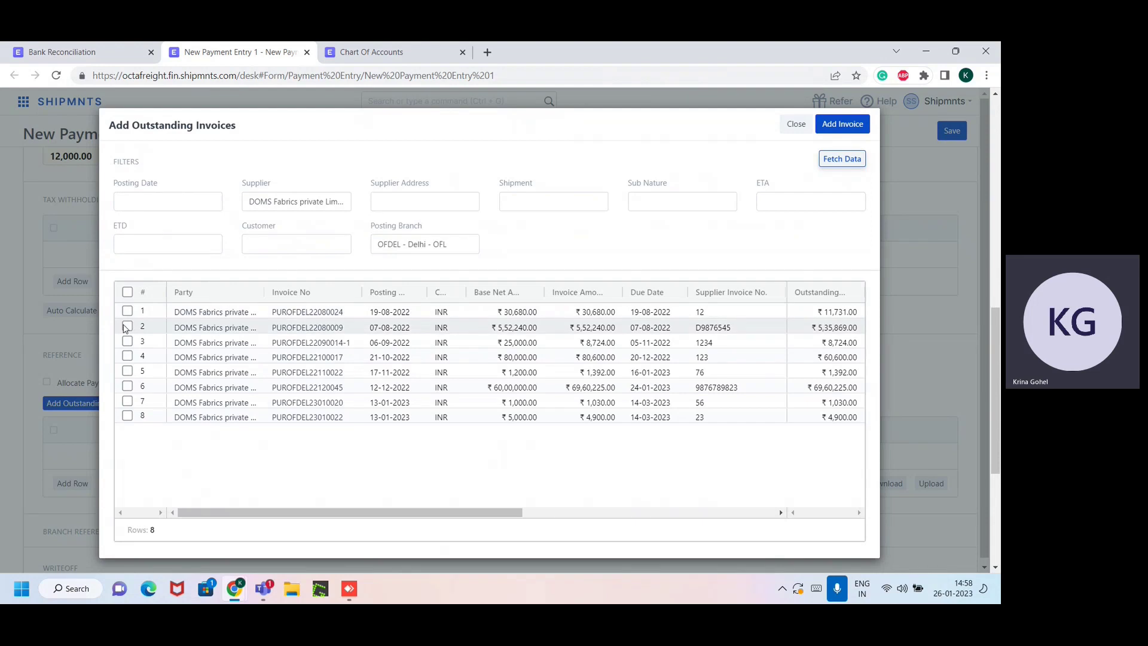
left_click(127, 326)
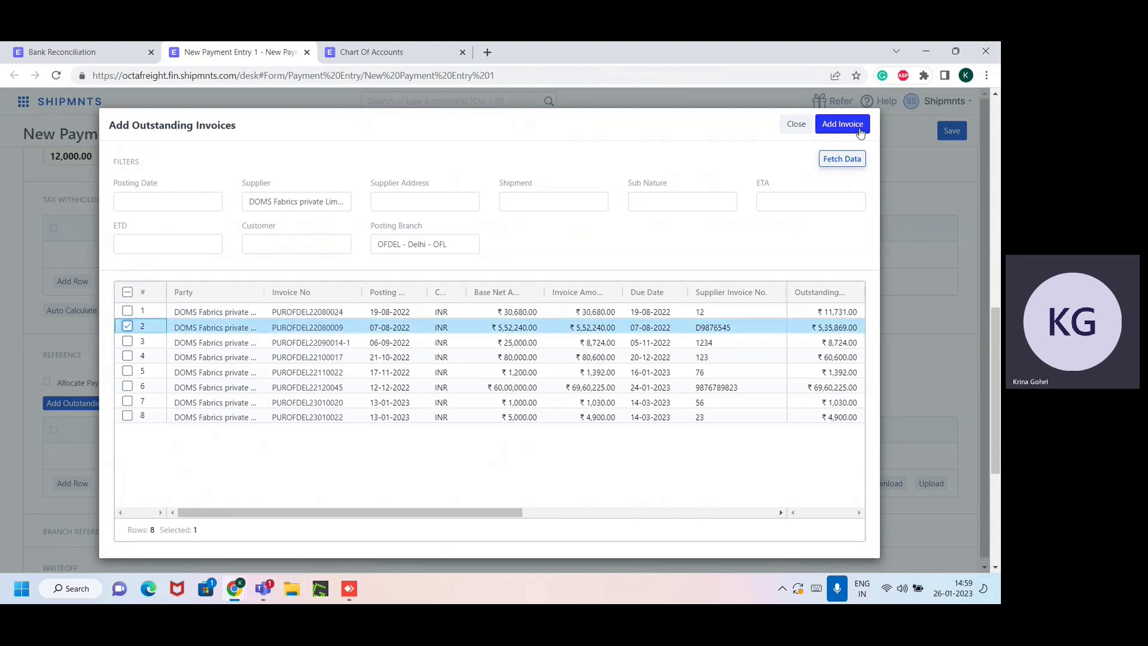
left_click(858, 128)
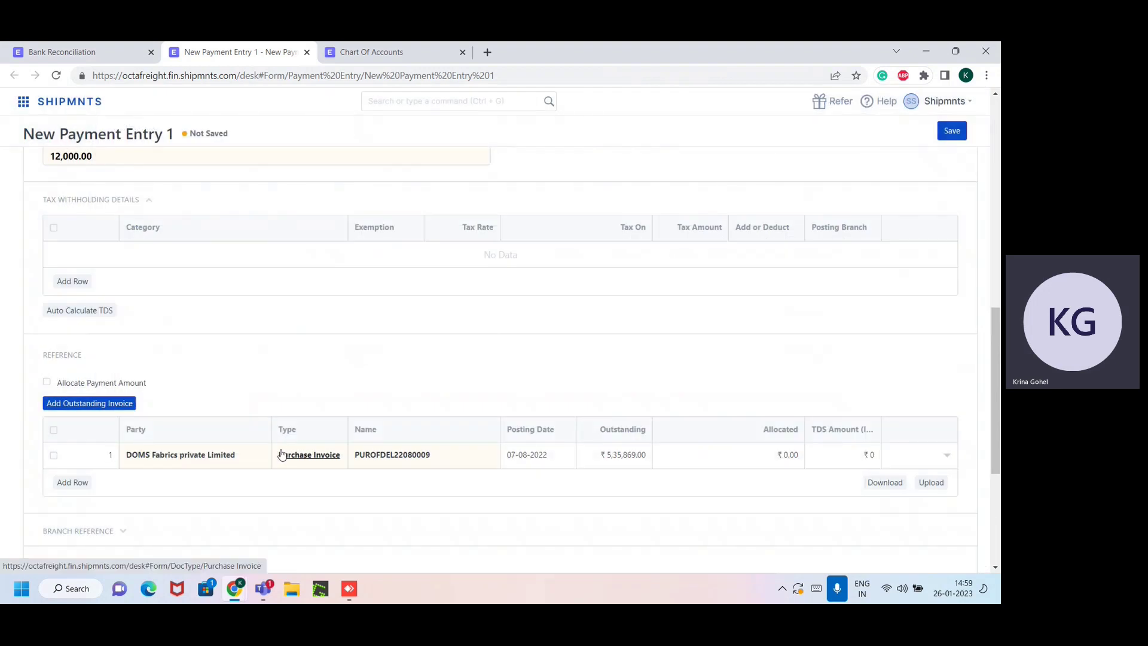
left_click(47, 383)
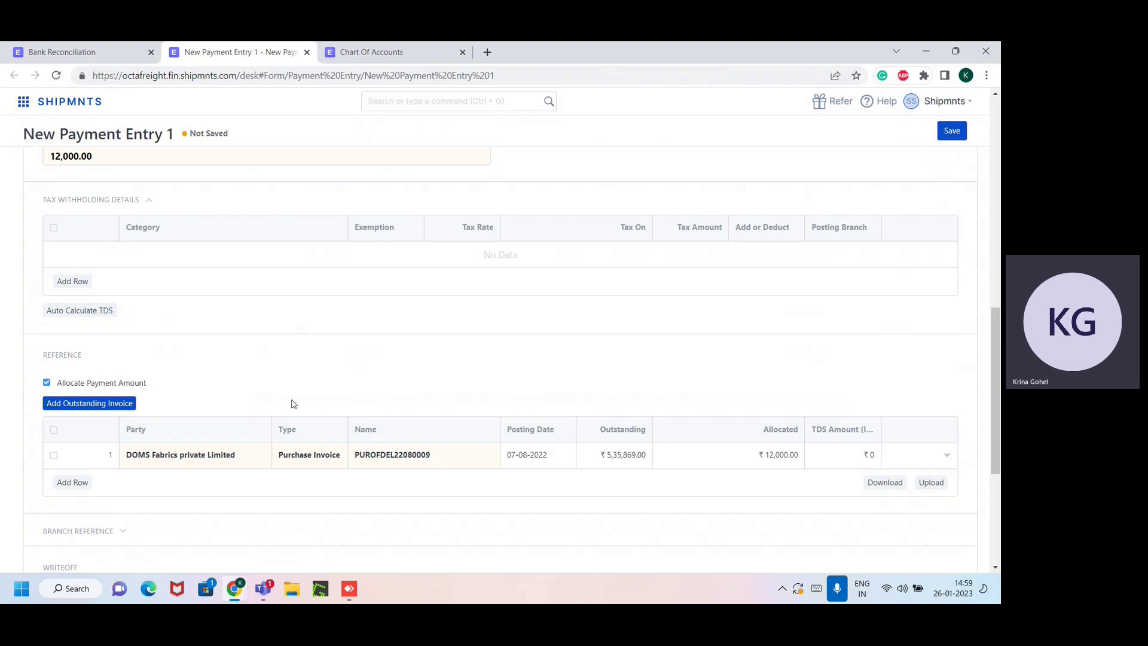
Save the new payment entry and submit it permanently.
scroll(293, 404, "down", 5)
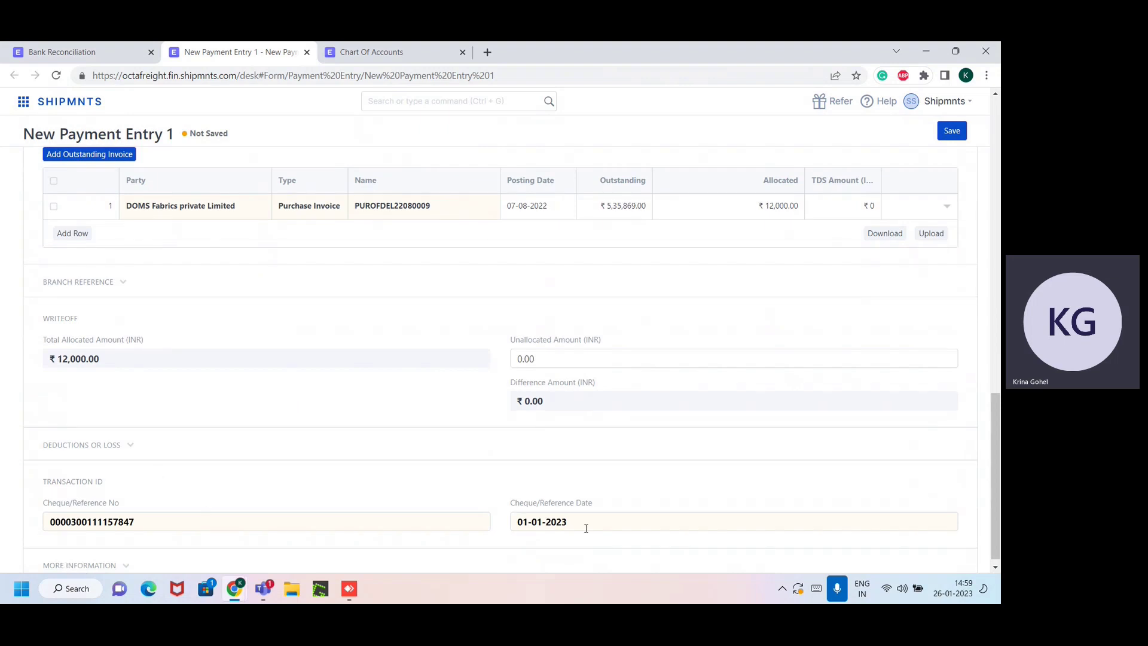
scroll(585, 528, "up", 7)
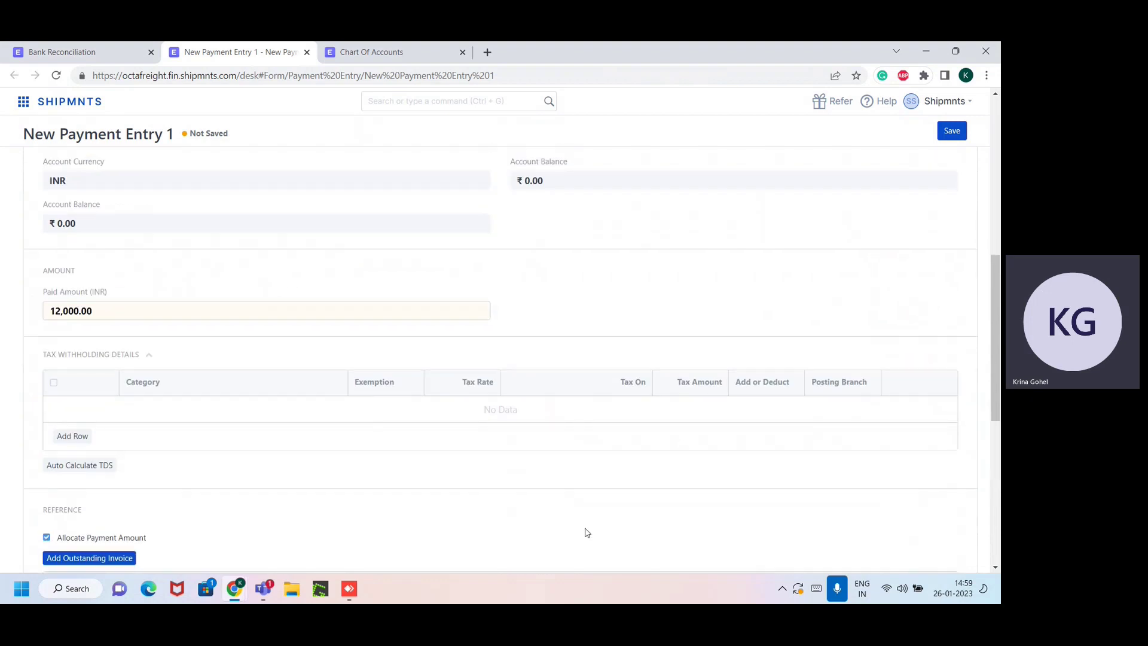
left_click(952, 131)
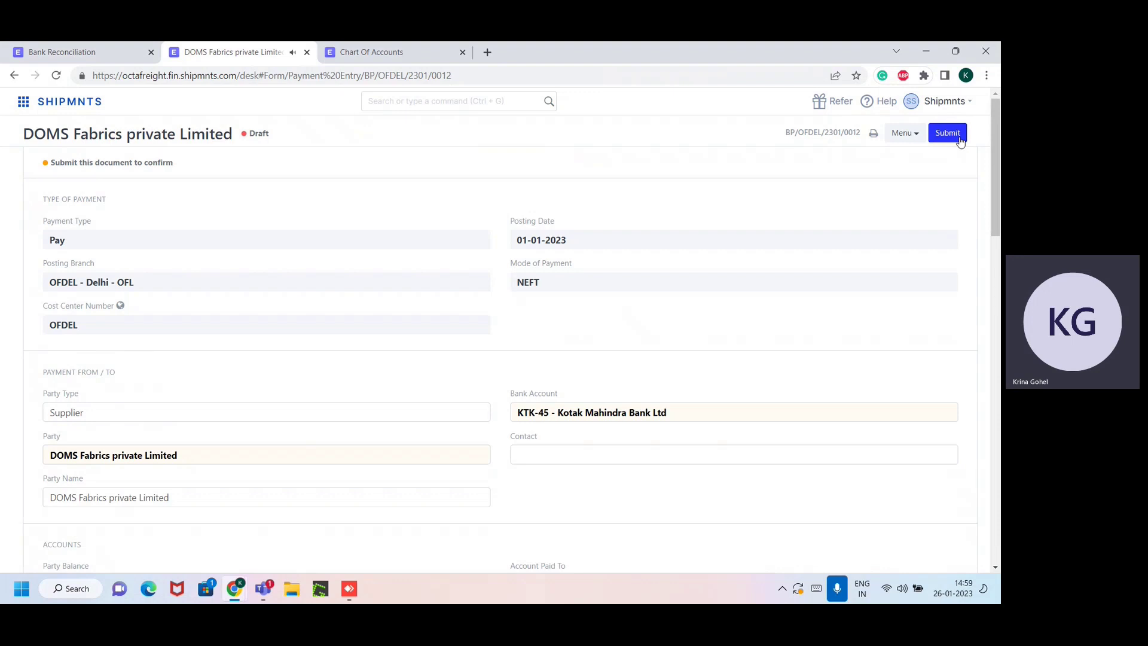
left_click(959, 136)
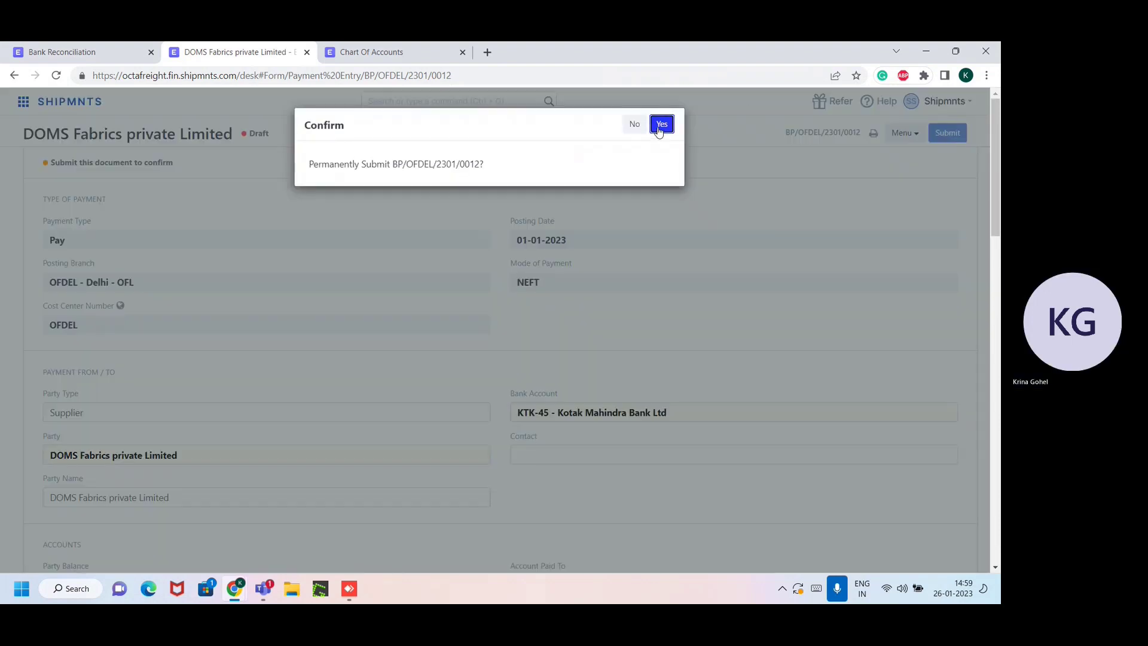
left_click(661, 126)
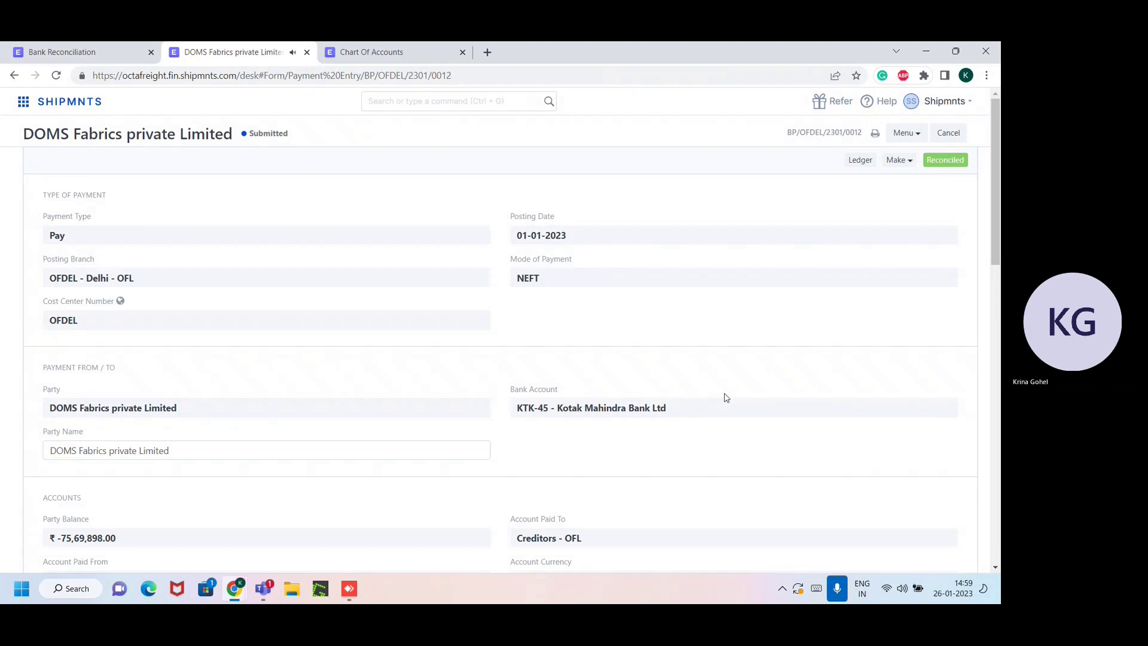
Review the submitted payment entry's invoice allocation and its general ledger postings, and return to the entry.
scroll(725, 398, "down", 10)
scroll(725, 397, "up", 3)
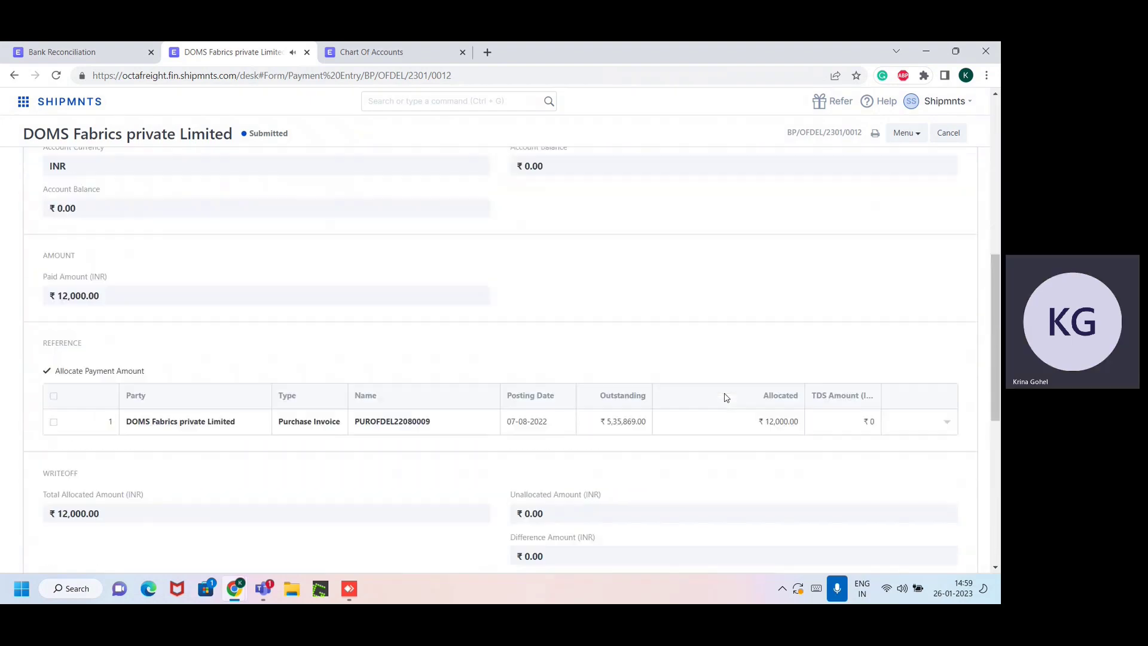
scroll(725, 397, "up", 8)
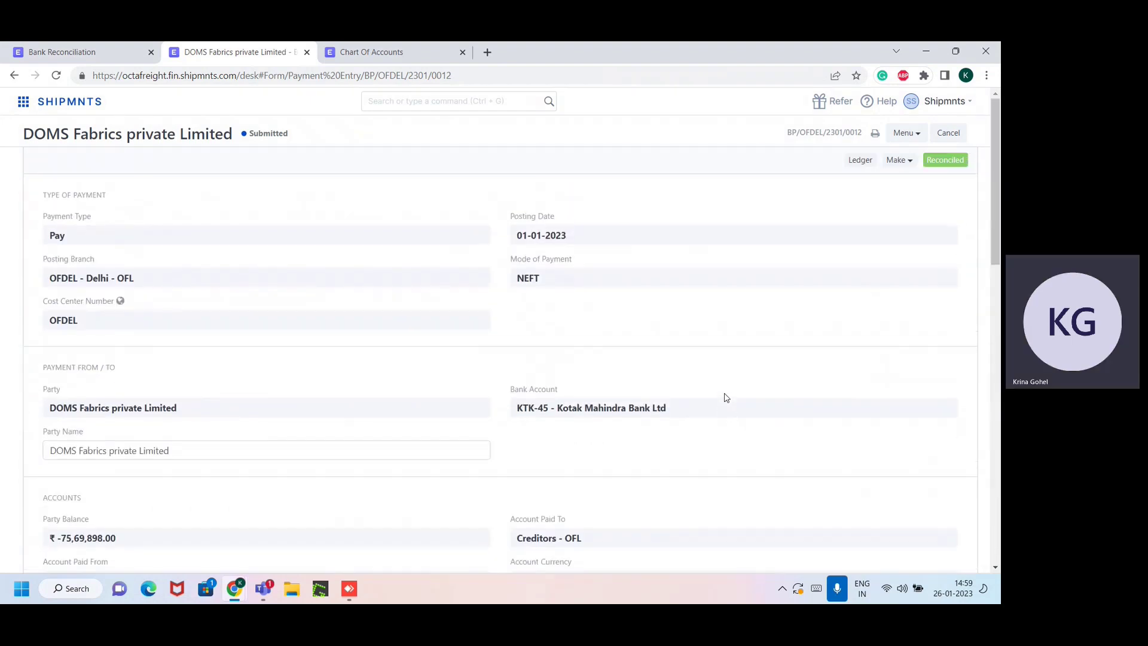
left_click(861, 162)
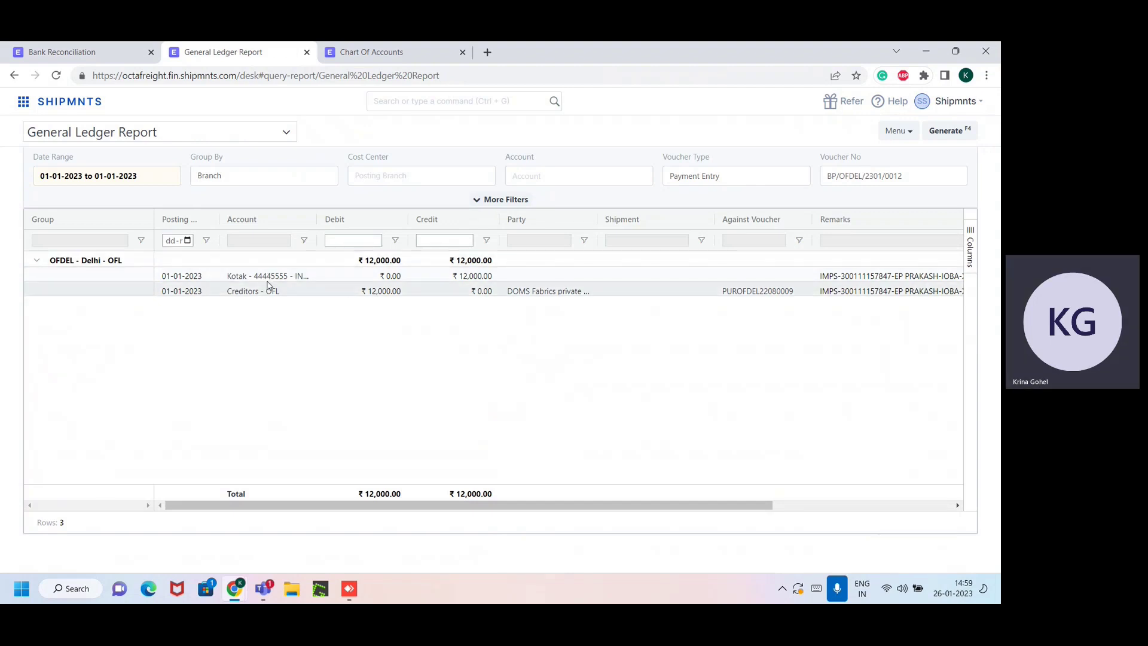
left_click(12, 77)
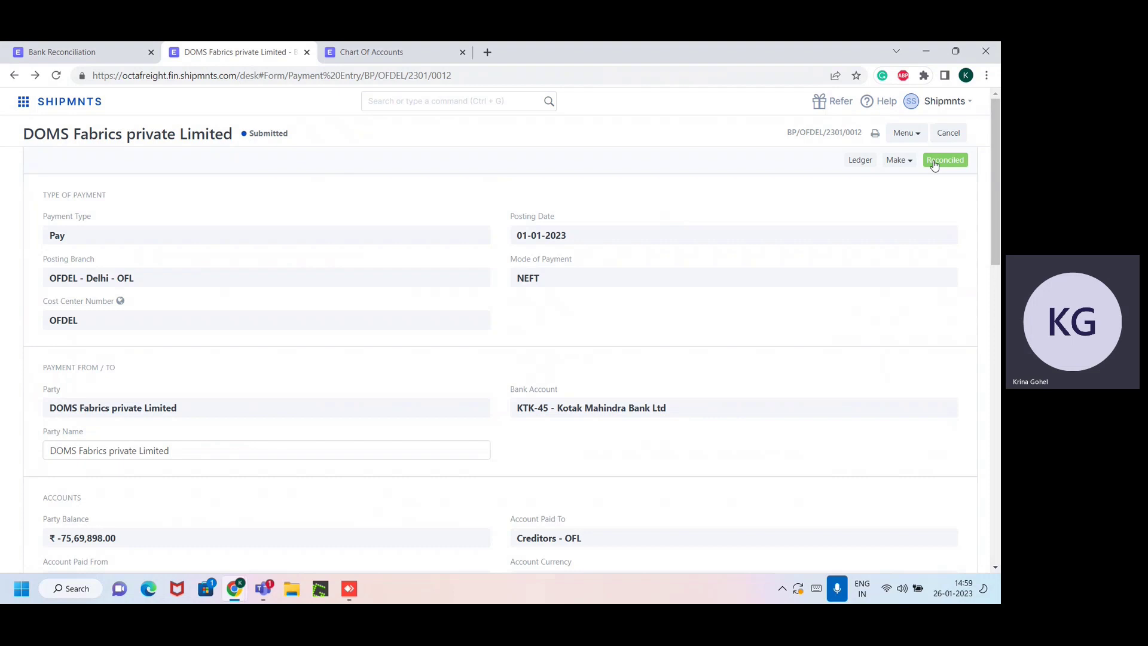
Return to the bank reconciliation page and refresh its list of unreconciled transactions.
left_click(105, 45)
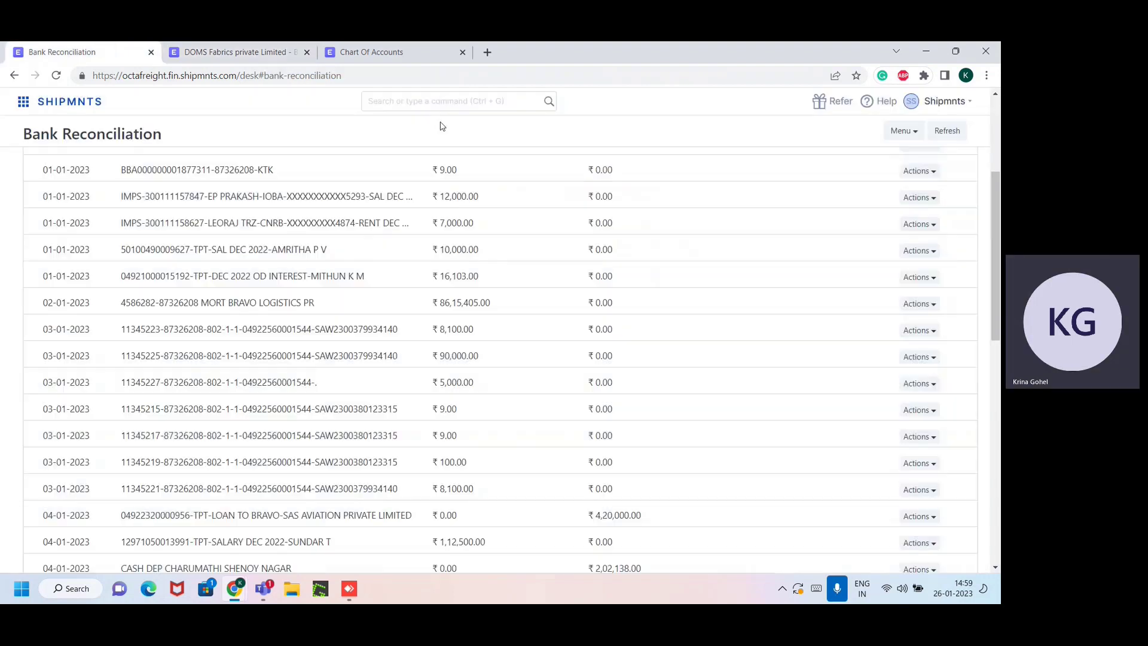
scroll(772, 338, "up", 3)
scroll(773, 339, "up", 1)
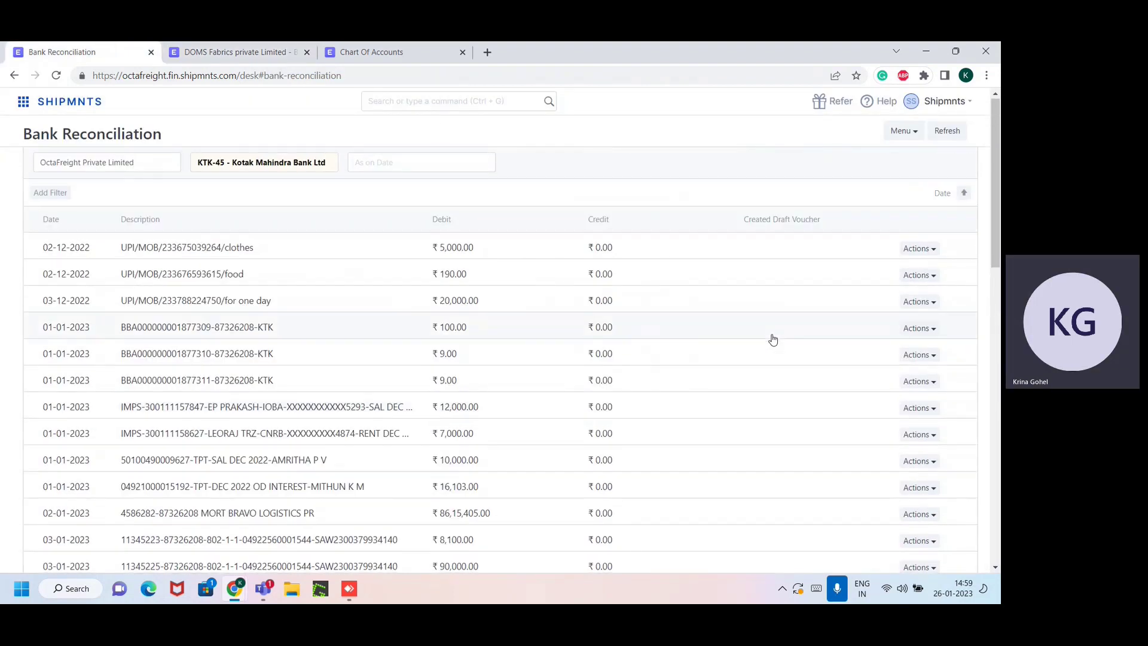
left_click(947, 135)
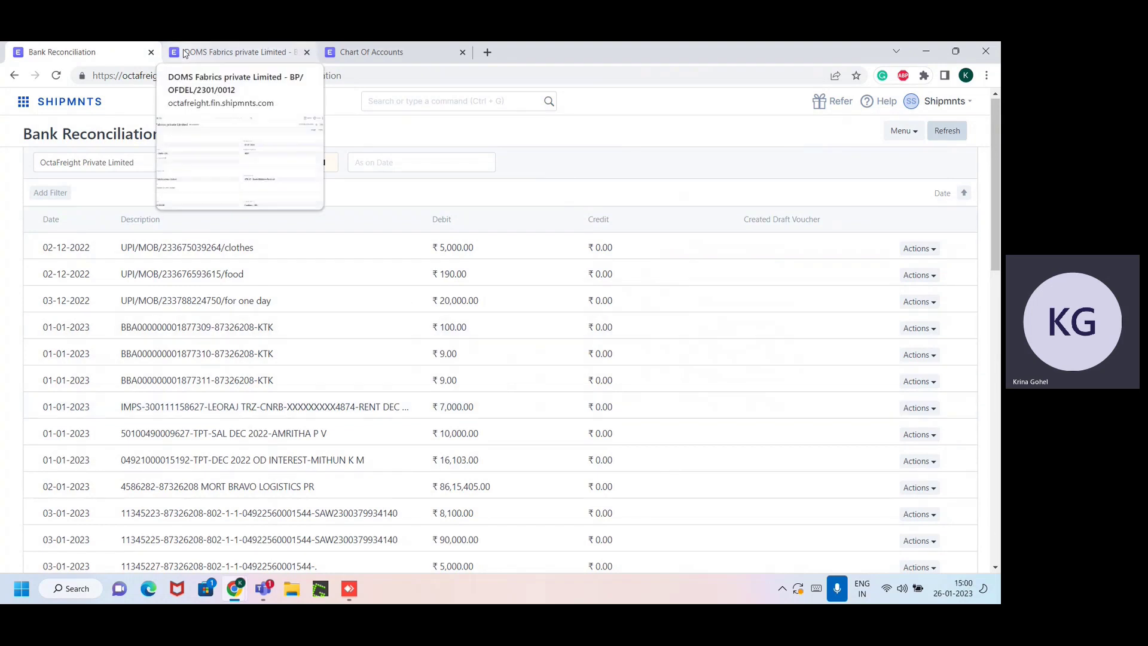
Preview the DOMS Fabrics payment entry for printing in the Customer-Vendor Copy format and examine the payment advice.
left_click(203, 54)
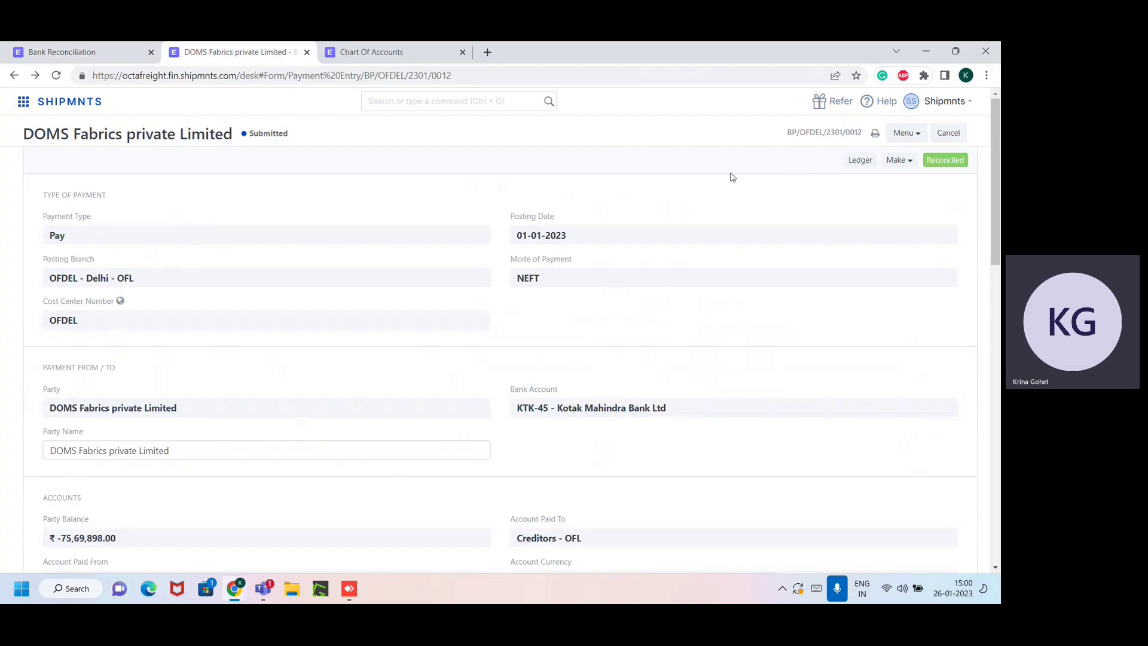
left_click(875, 133)
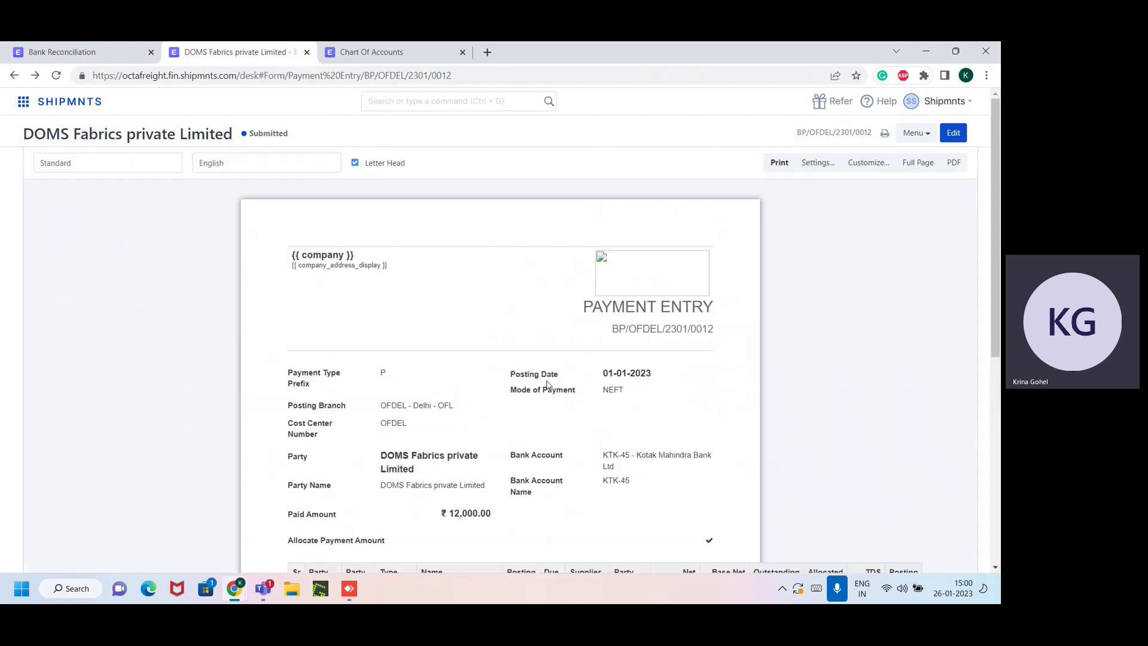
left_click(62, 168)
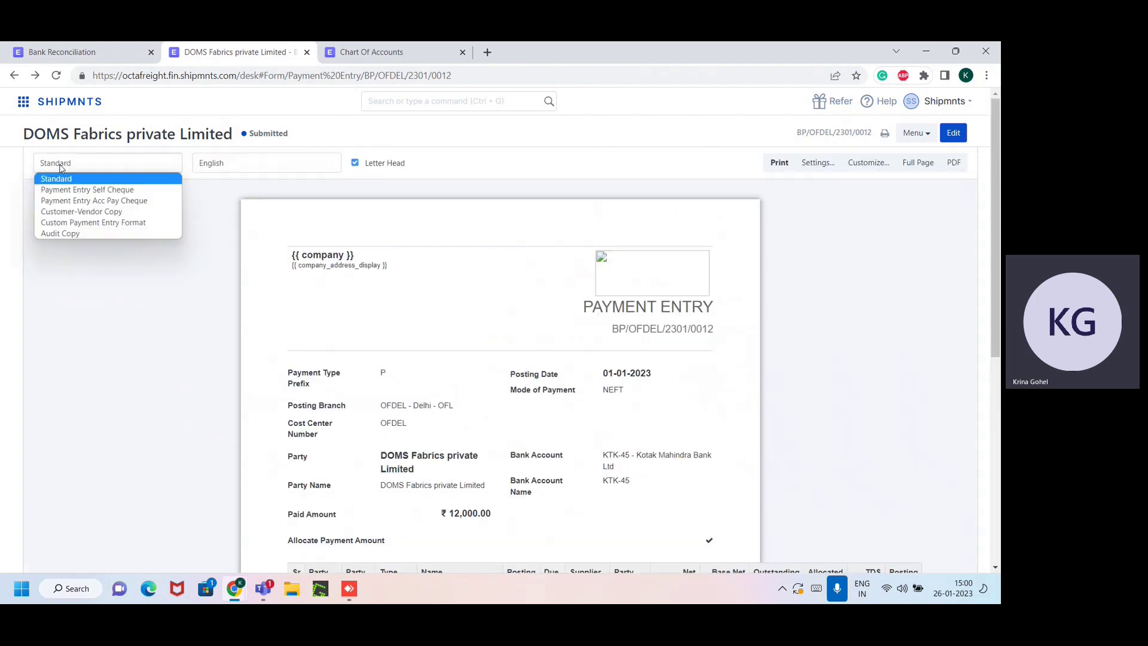
left_click(92, 213)
scroll(420, 414, "down", 1)
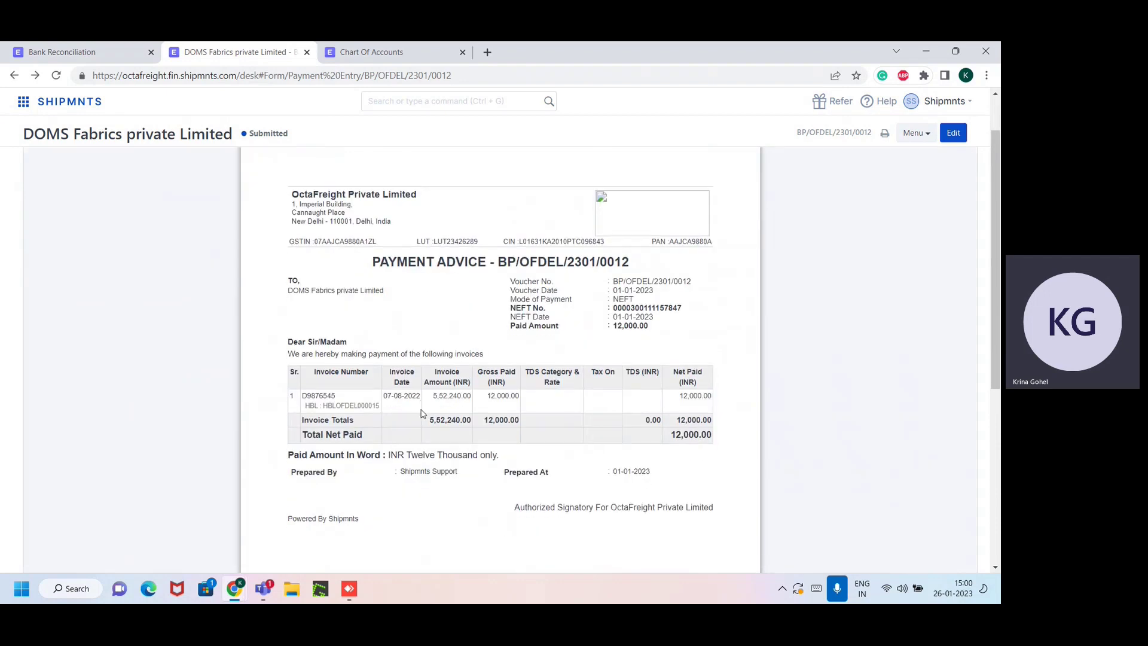
scroll(511, 344, "down", 1)
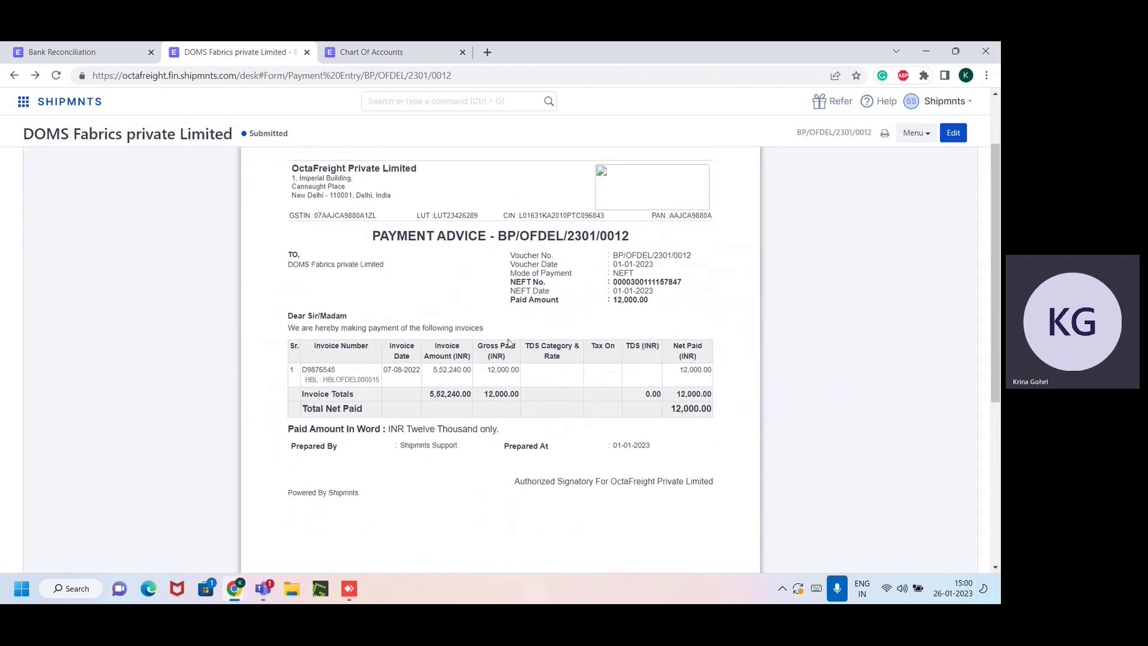
scroll(526, 320, "up", 1)
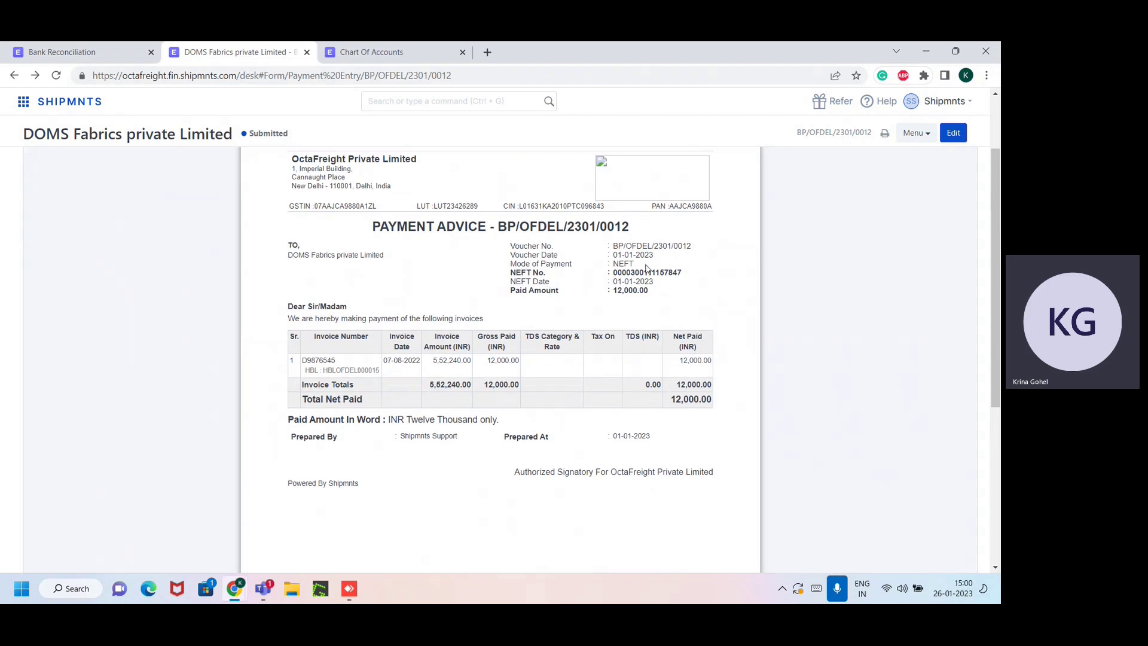
scroll(657, 324, "up", 2)
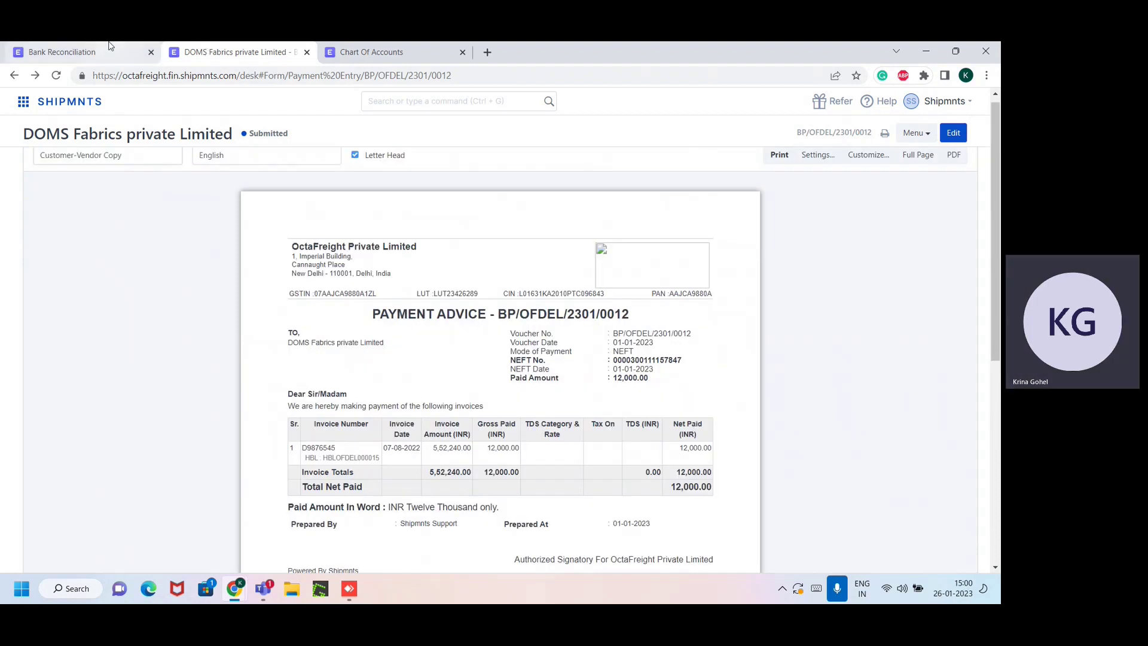
Return to the bank reconciliation page and locate the 02-12-2022 UPI food transaction.
left_click(109, 48)
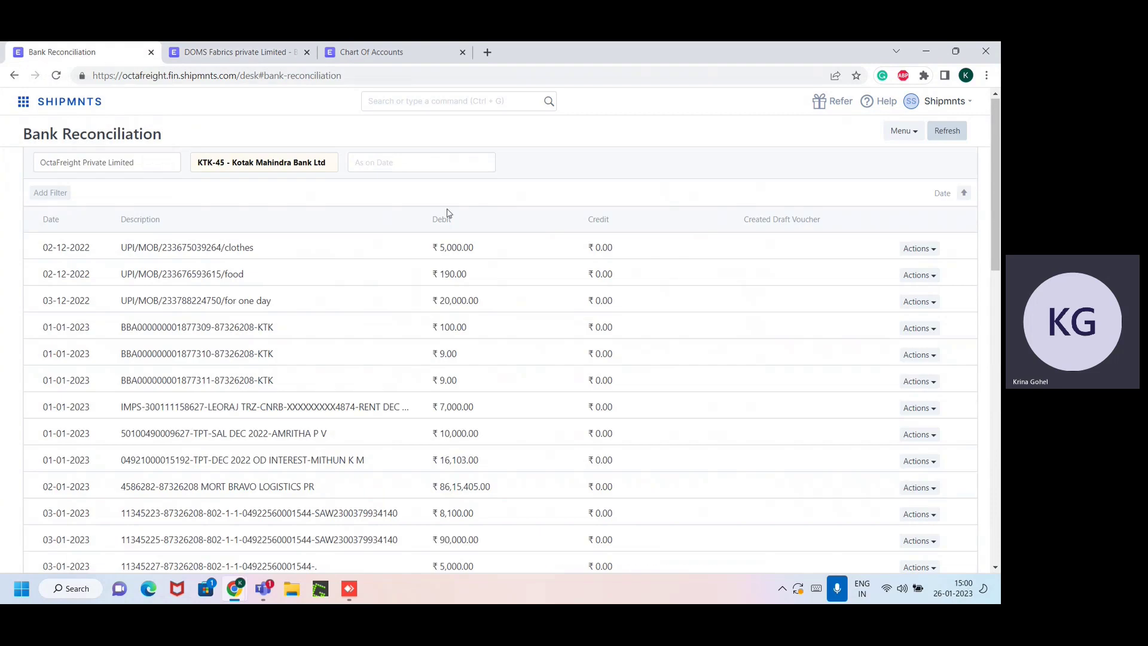
scroll(470, 304, "down", 1)
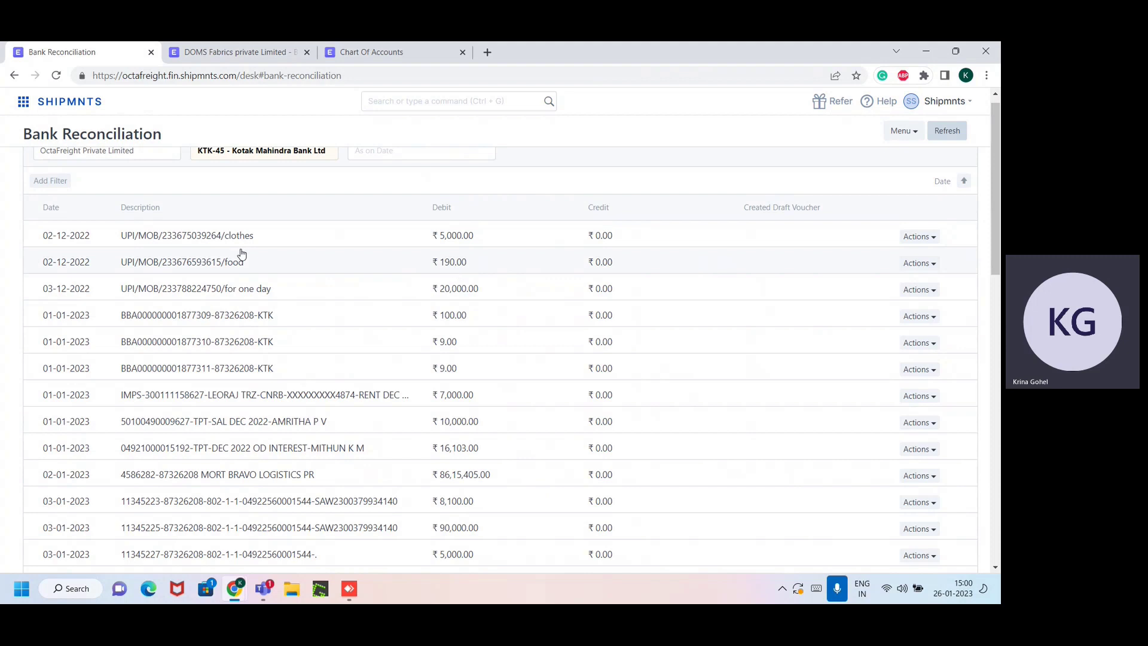
left_click(937, 263)
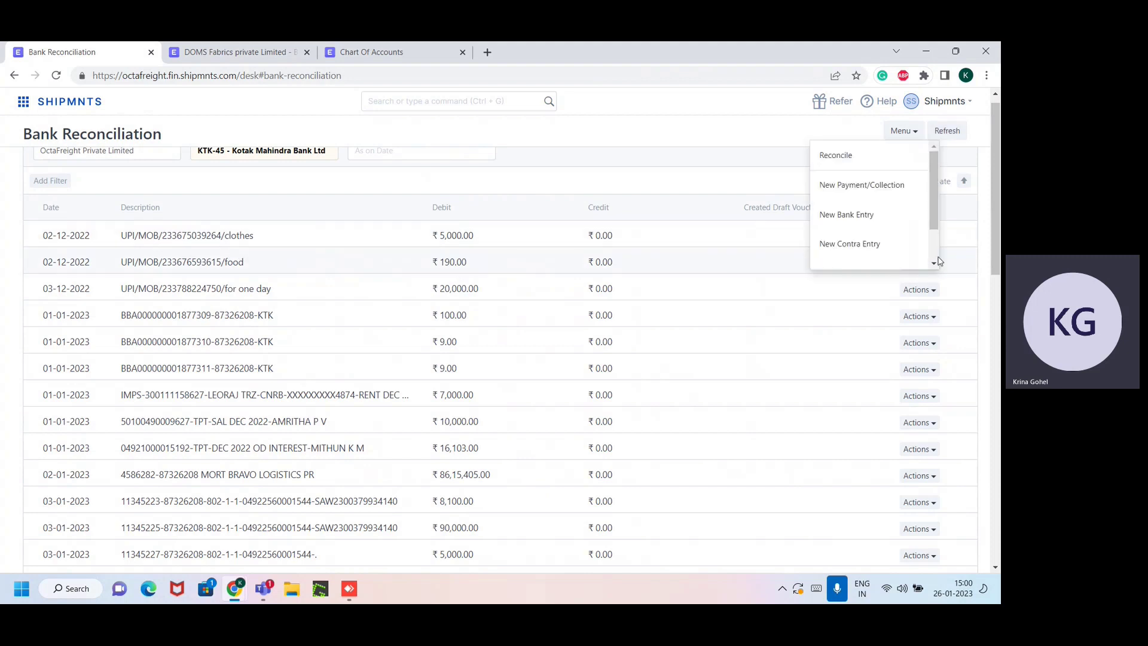
left_click(887, 212)
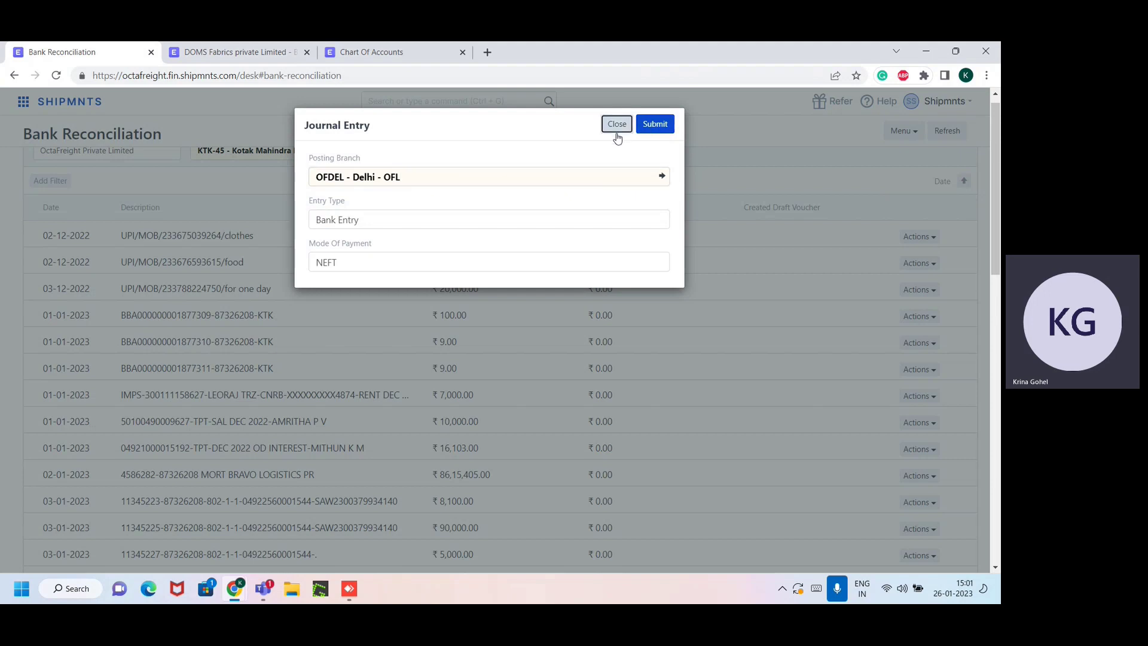
left_click(616, 129)
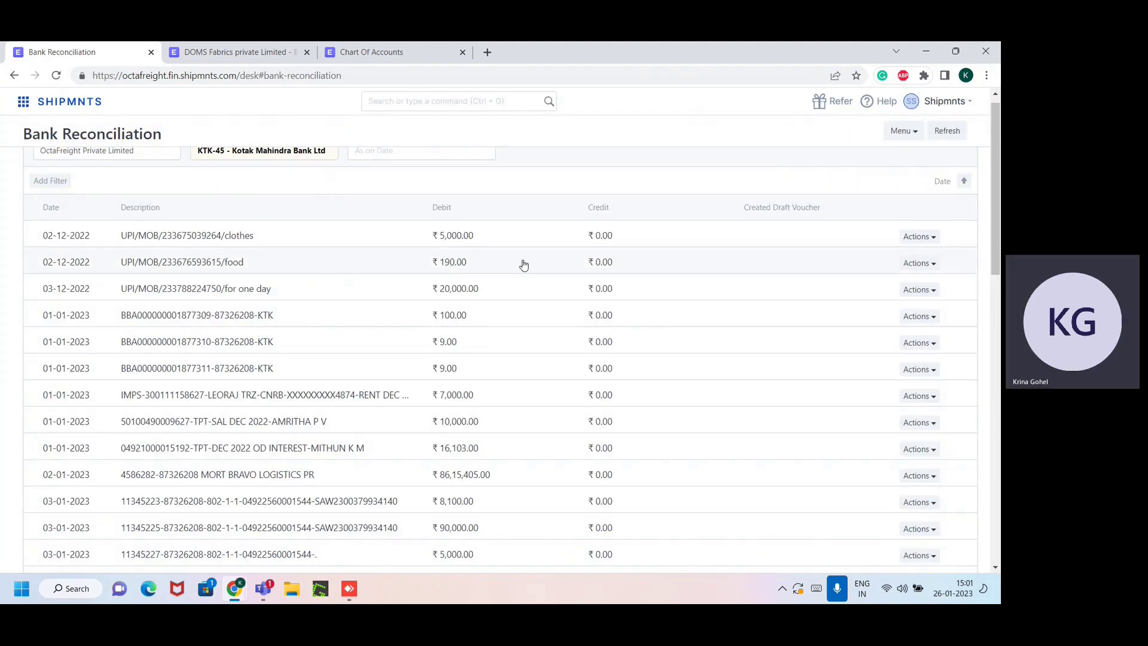
Create a new bank entry from the UPI food transaction with posting branch OFDEL - Delhi - OFL and NEFT as mode of payment.
left_click(931, 264)
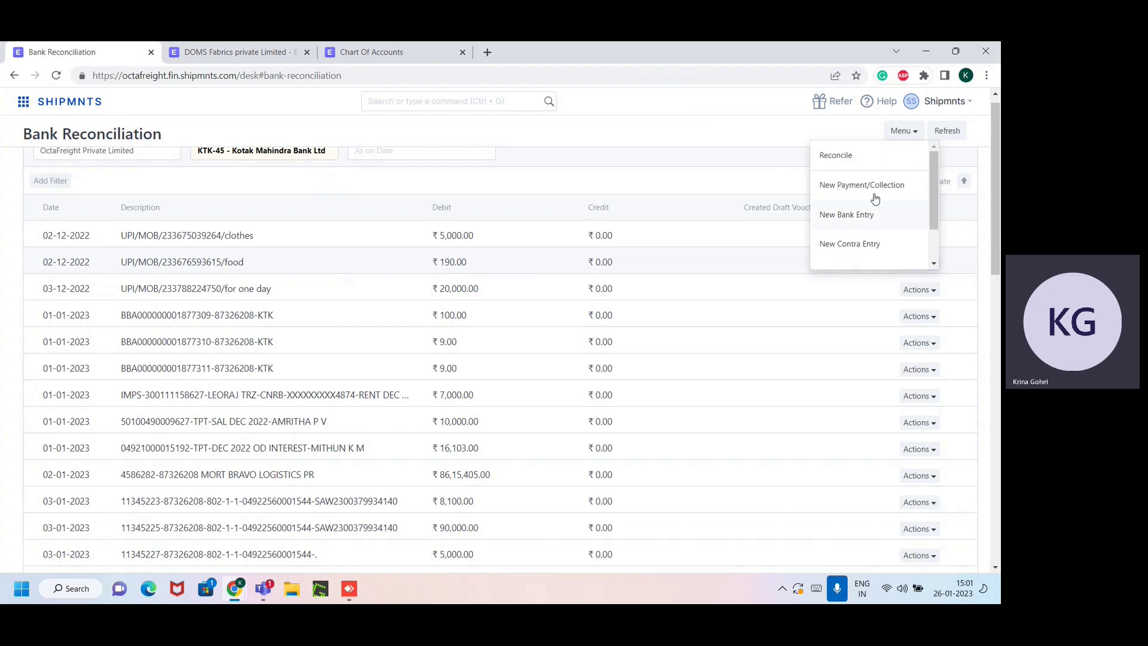
left_click(846, 215)
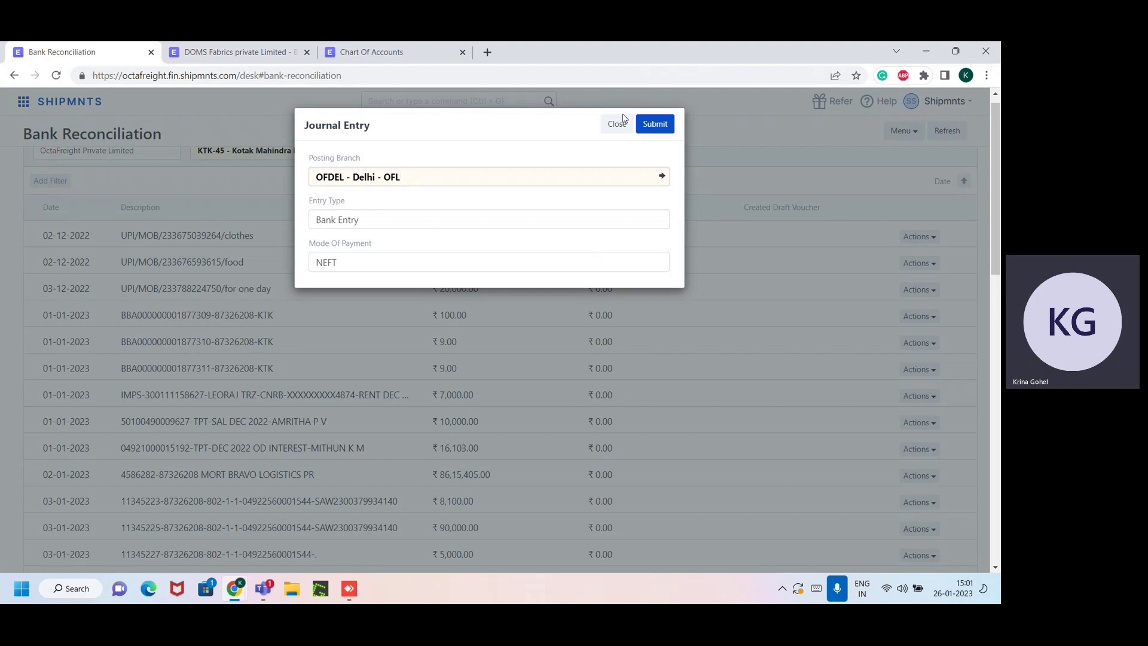
left_click(658, 126)
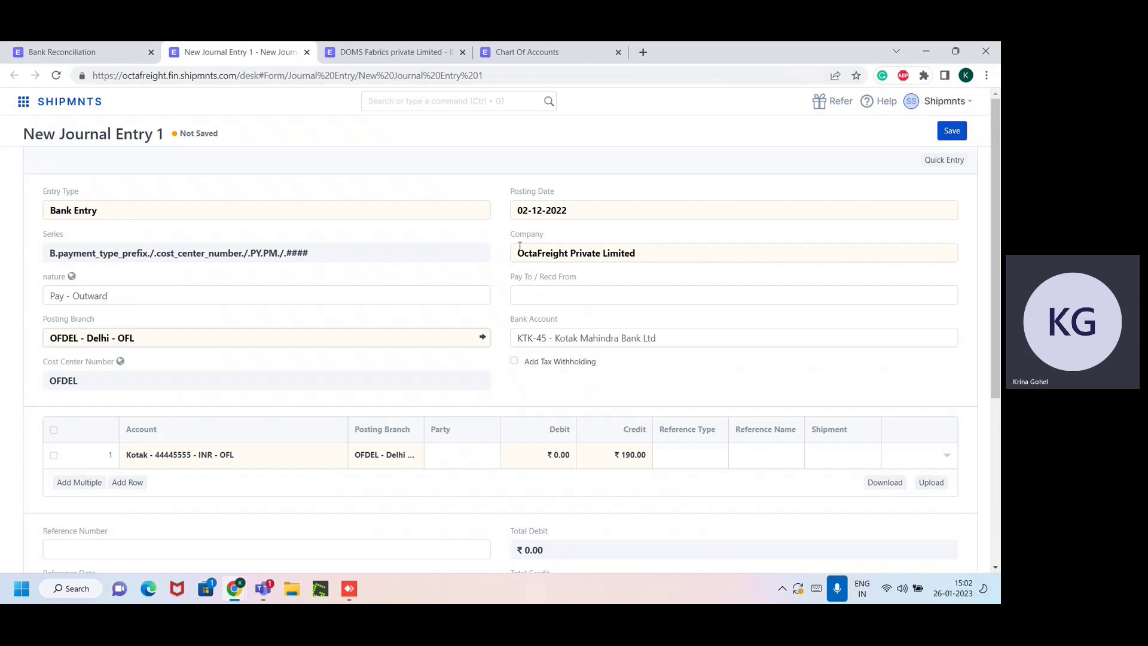
Add a second accounting row to the journal entry and set its account to Food & Refreshment Expense - OFL.
scroll(355, 413, "down", 1)
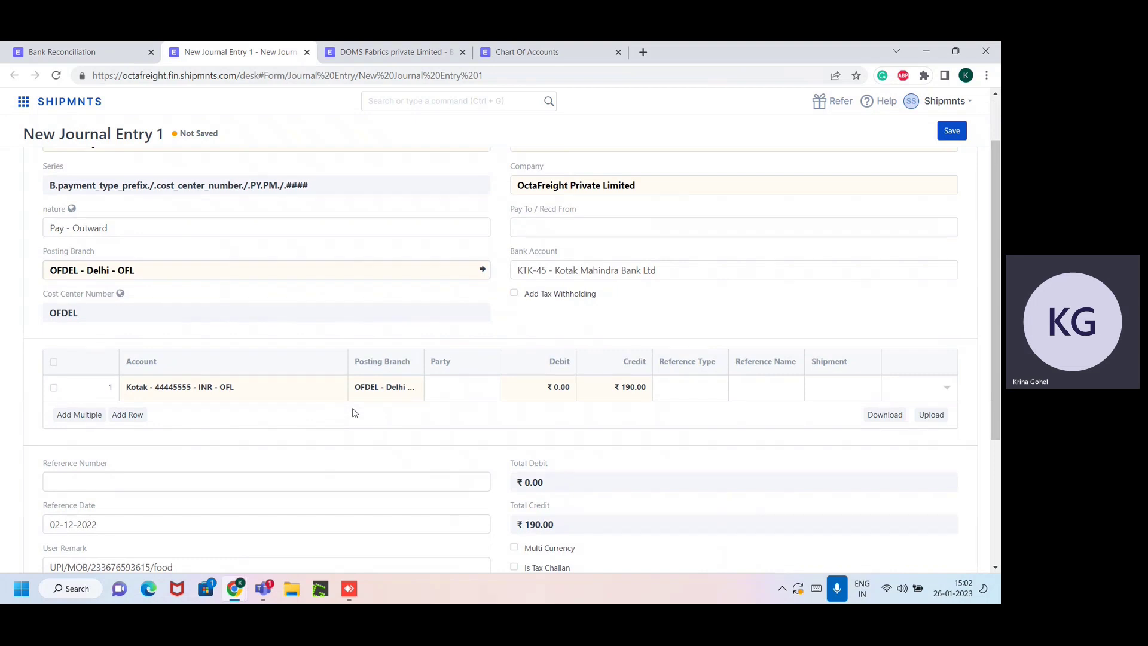
left_click(127, 414)
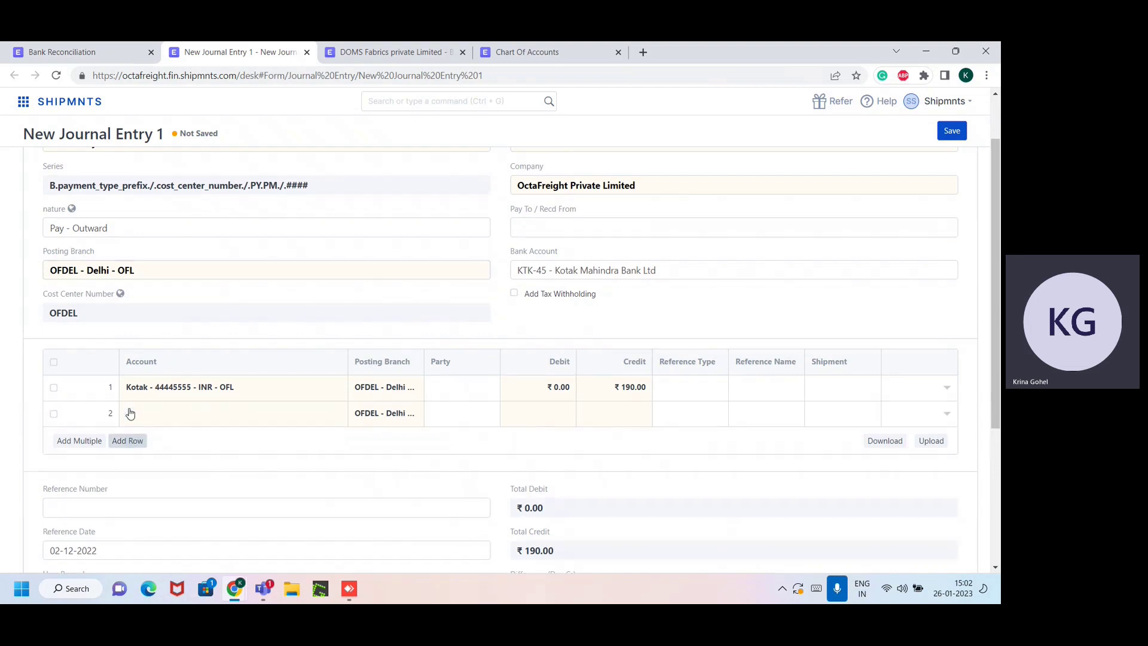
left_click(158, 412)
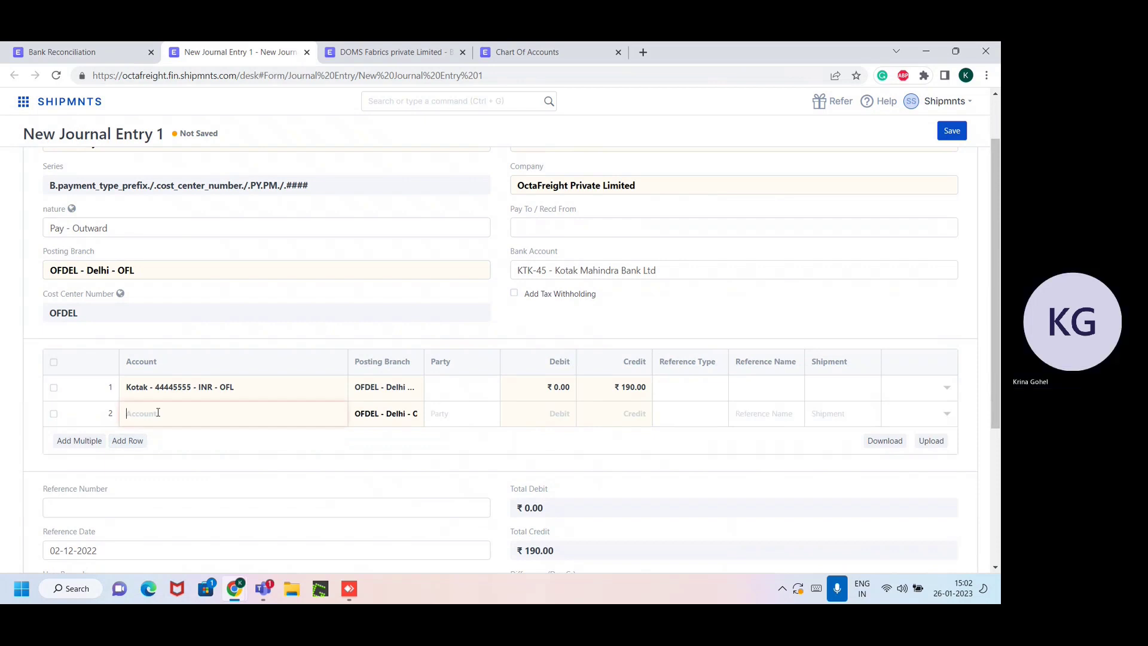
type("foo")
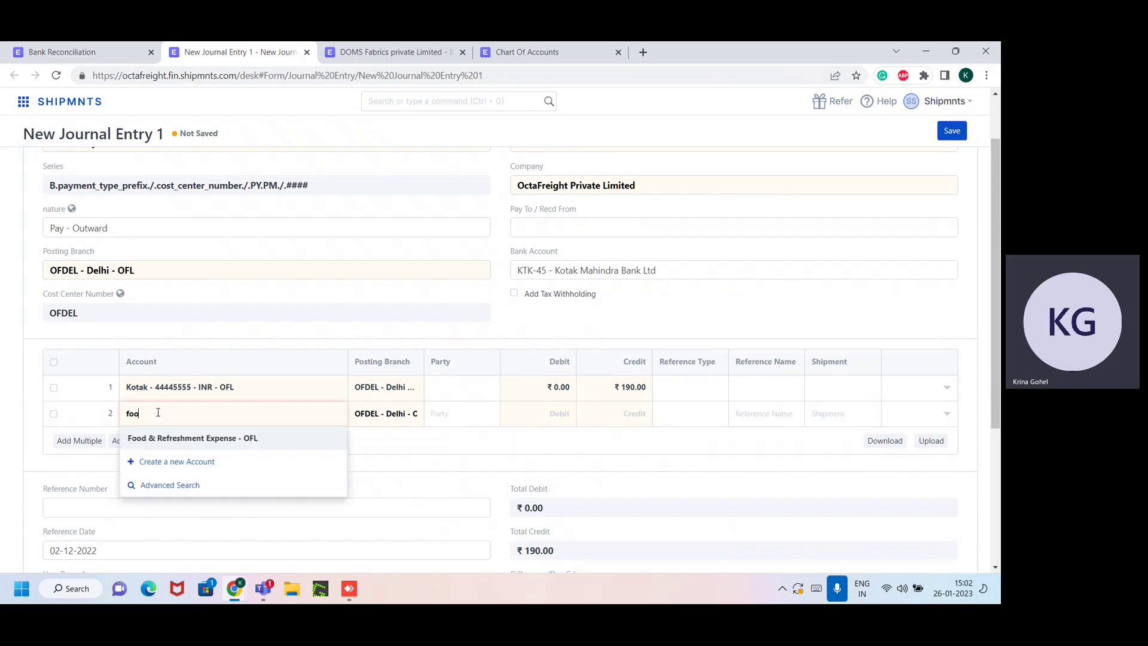
left_click(195, 440)
Balance the journal entry by making the difference entry, and set its reference number to UTR7890.
scroll(501, 490, "down", 1)
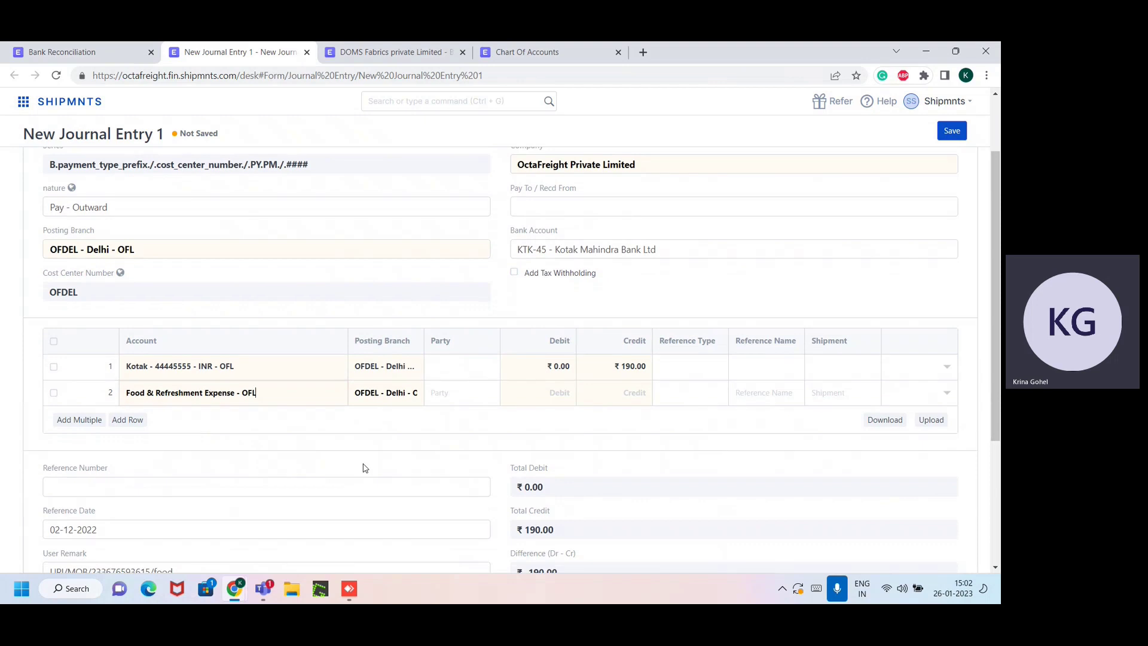
scroll(271, 448, "down", 1)
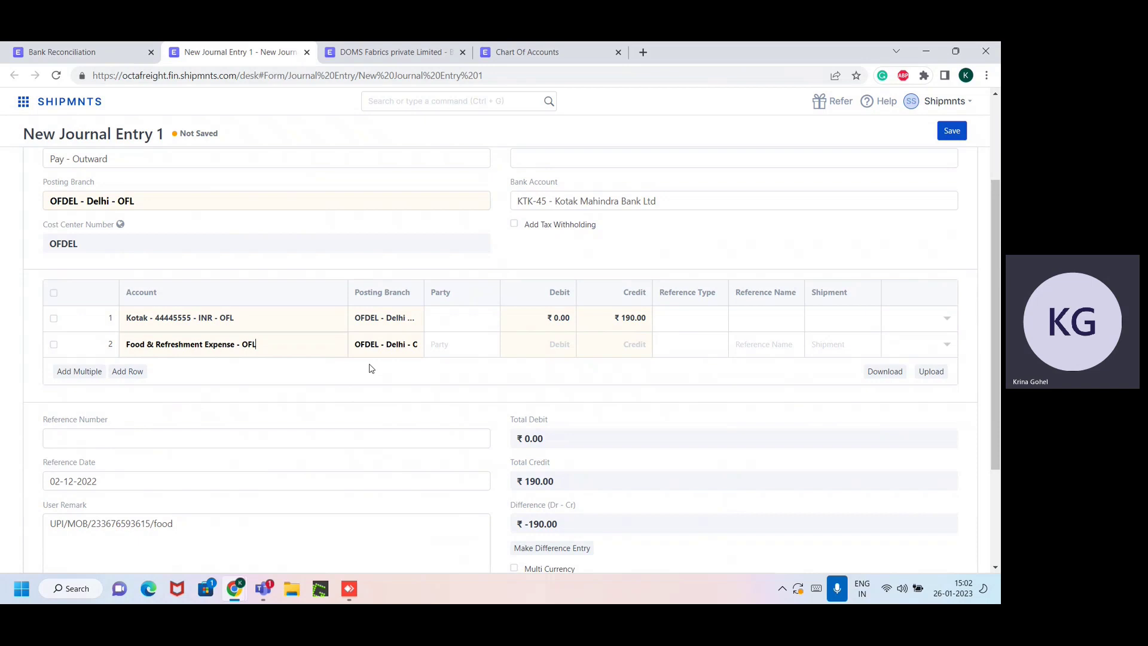
scroll(536, 437, "down", 1)
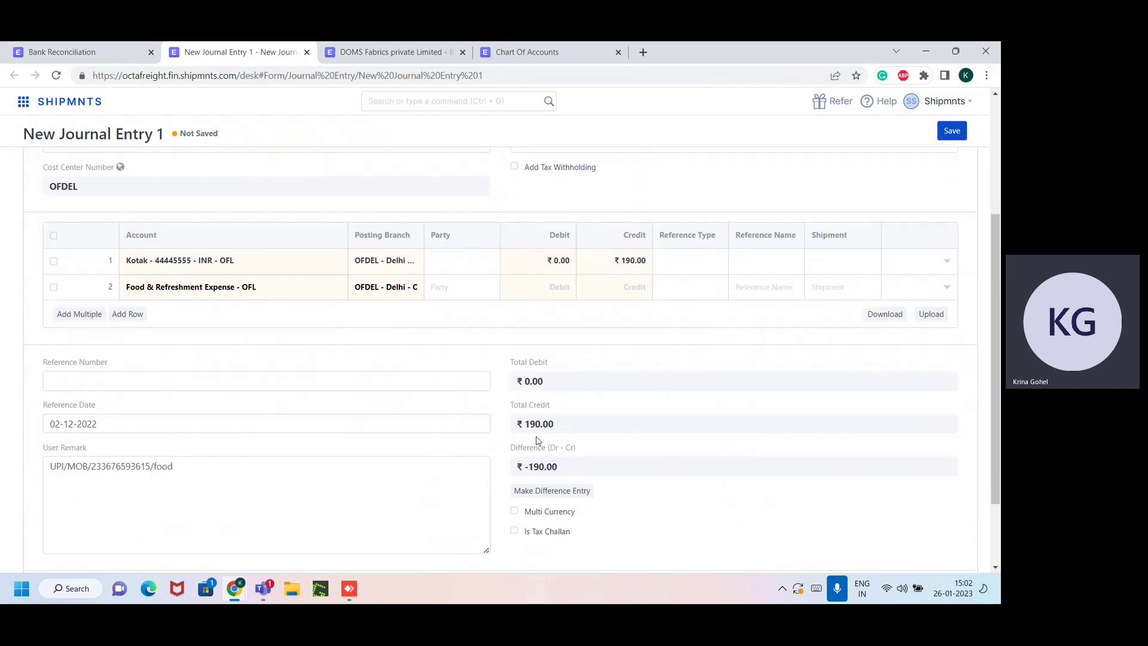
left_click(548, 493)
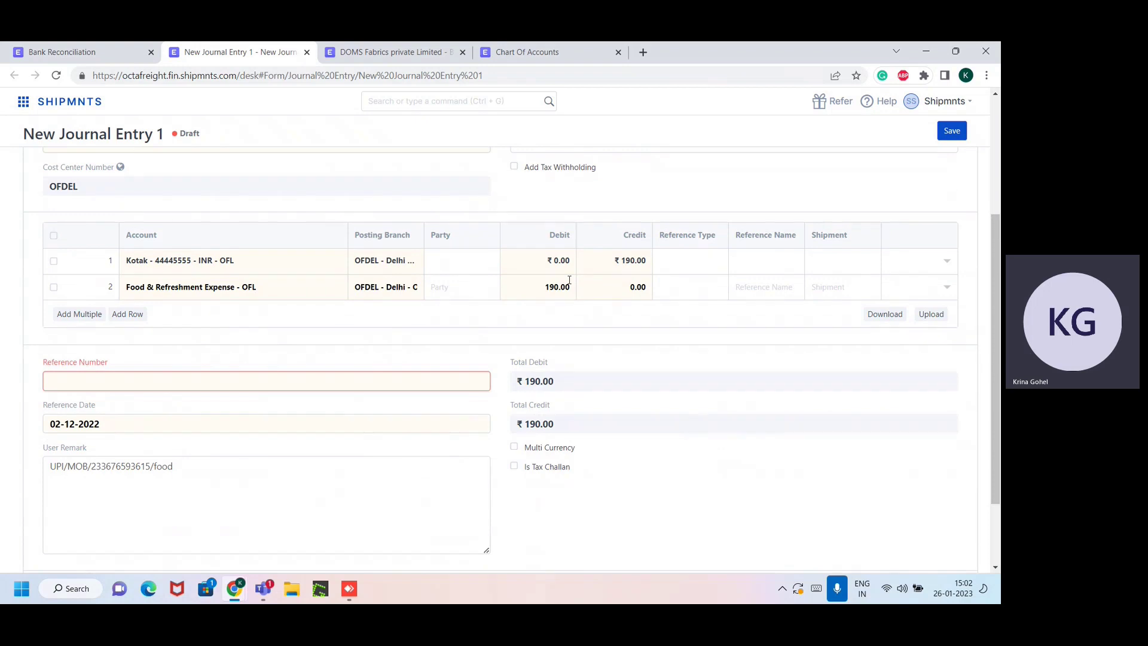
left_click(265, 375)
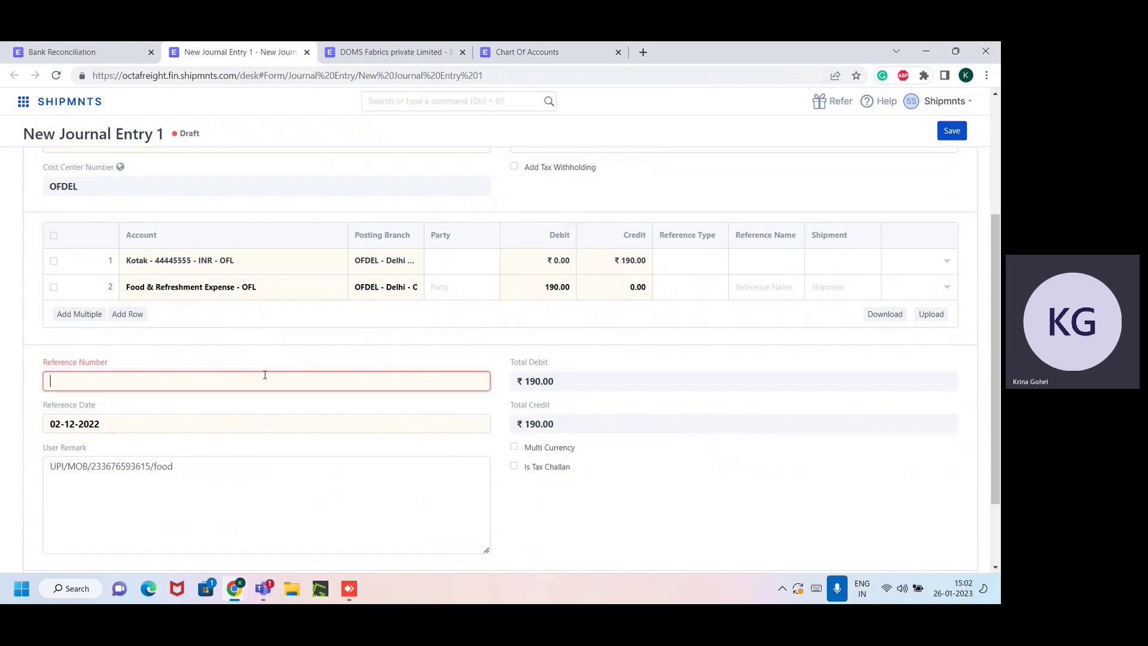
type("UTR7890")
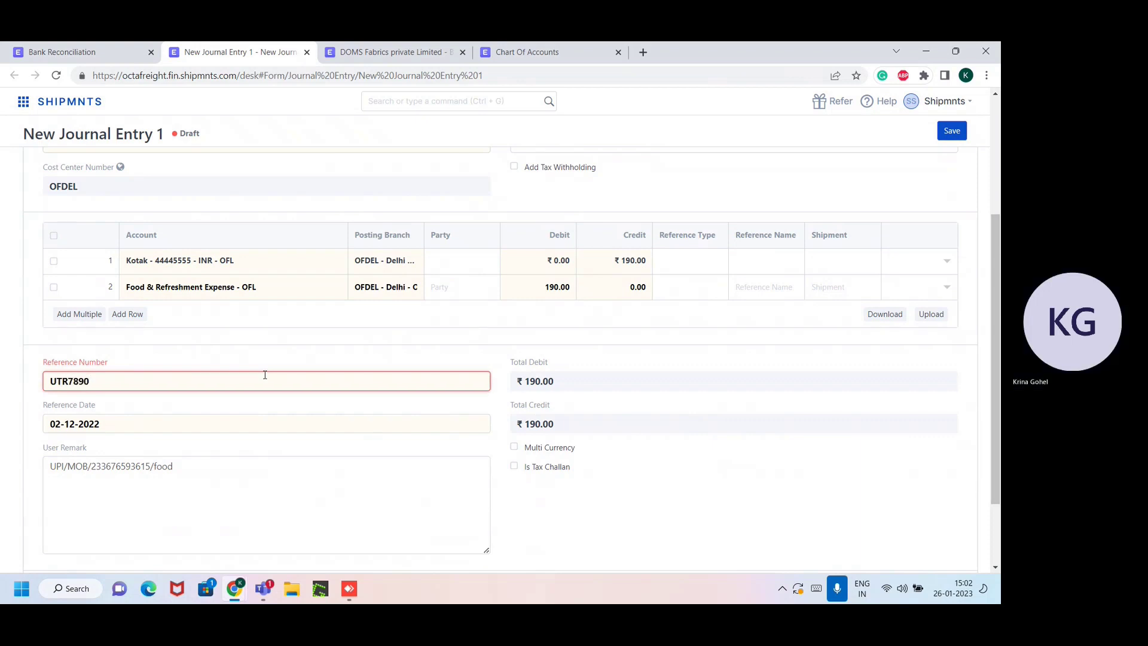
Save the food expense bank entry and submit it permanently.
scroll(265, 375, "up", 3)
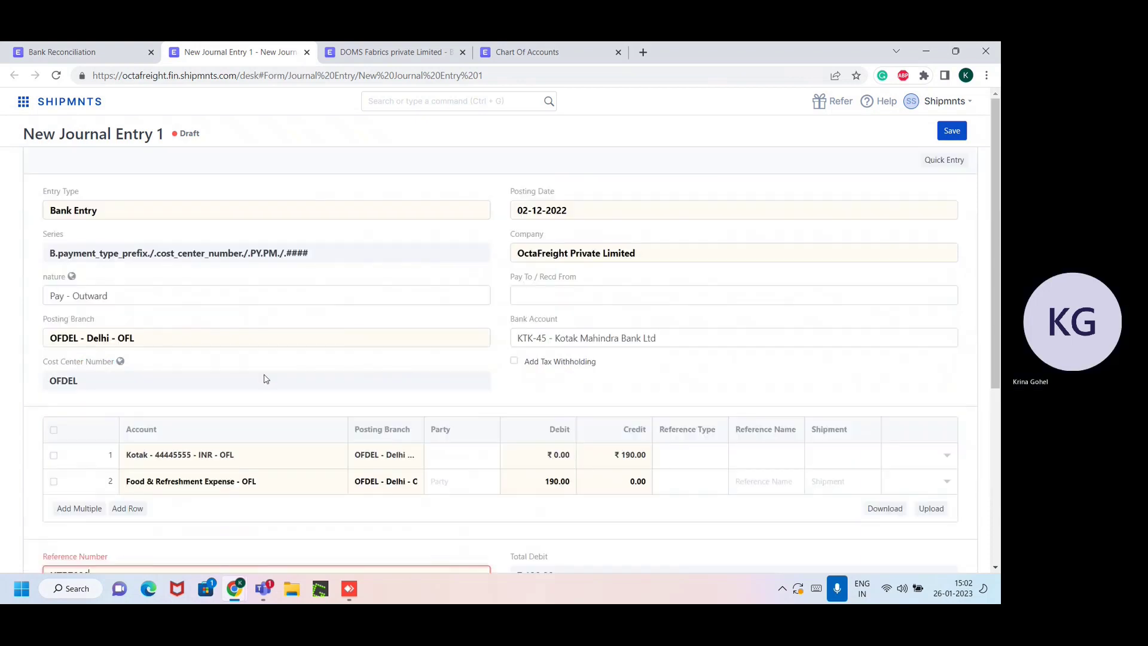
left_click(948, 137)
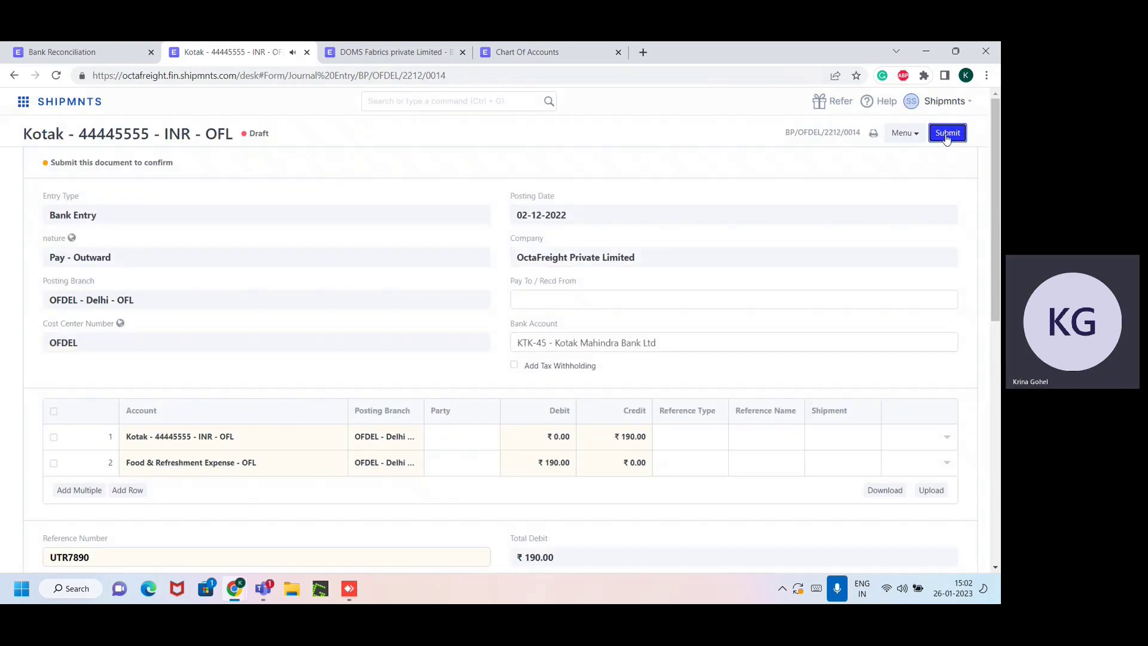
left_click(946, 137)
left_click(666, 124)
Review the submitted bank entry's details, reconciliation status and general ledger postings, and return to the entry.
scroll(755, 375, "down", 4)
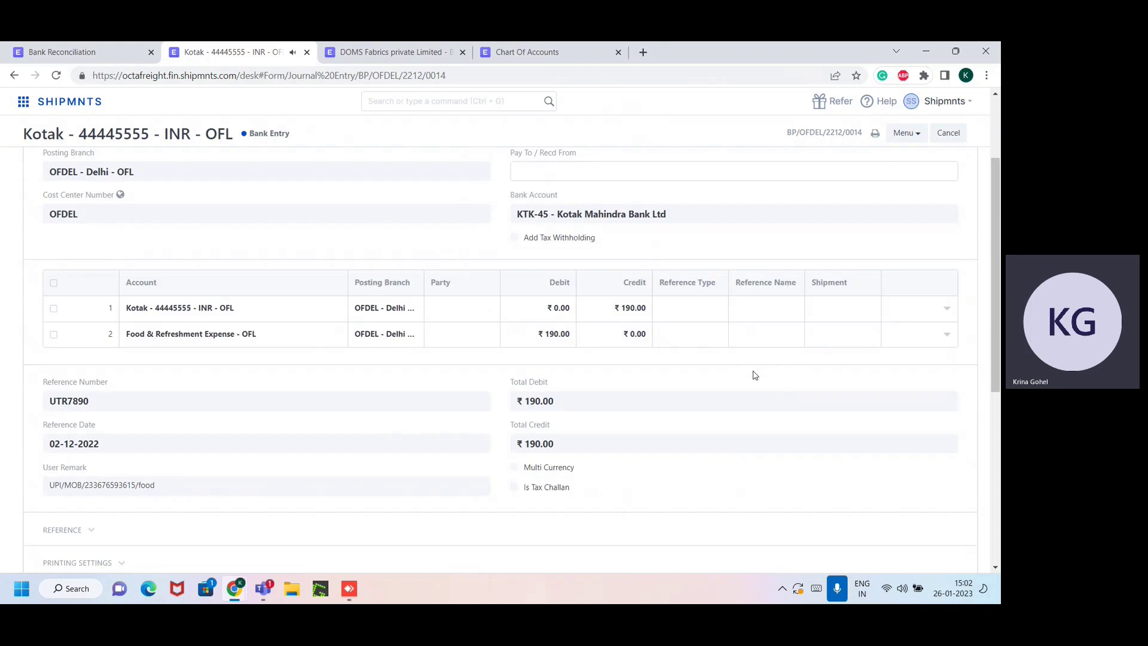
scroll(755, 374, "up", 4)
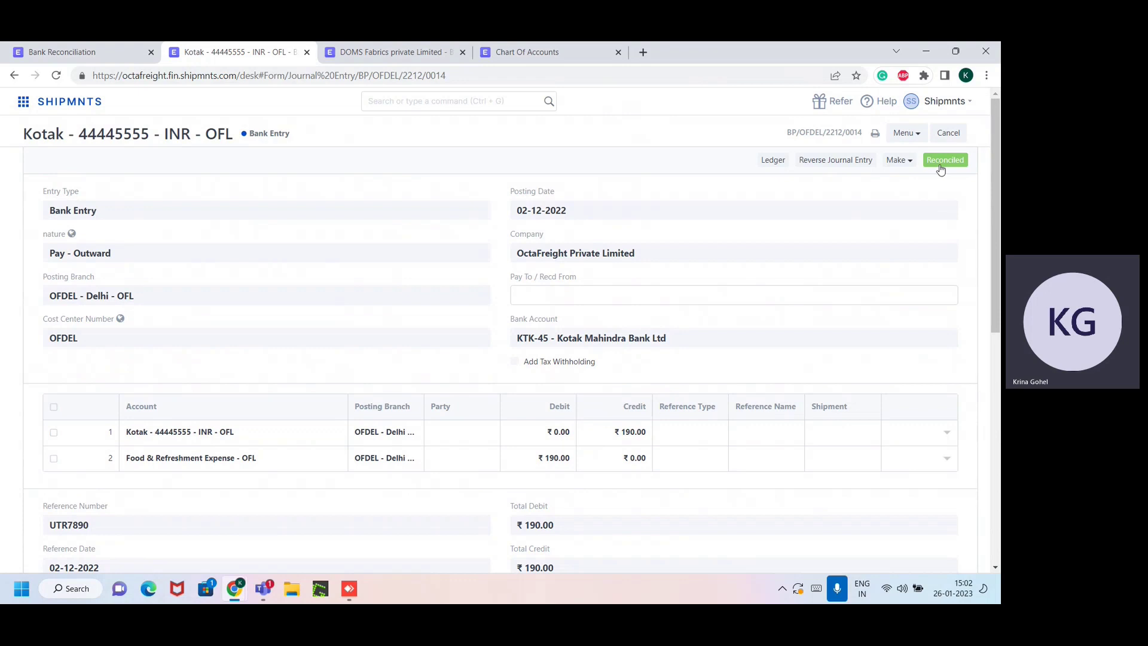
left_click(773, 161)
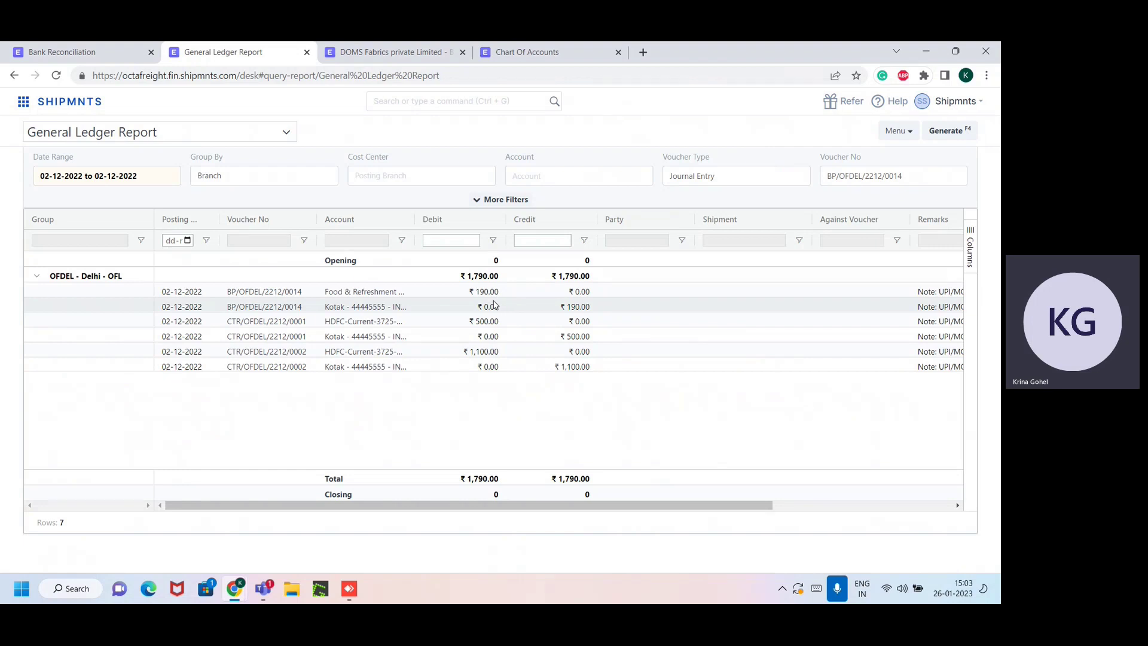
left_click(21, 74)
scroll(601, 411, "down", 3)
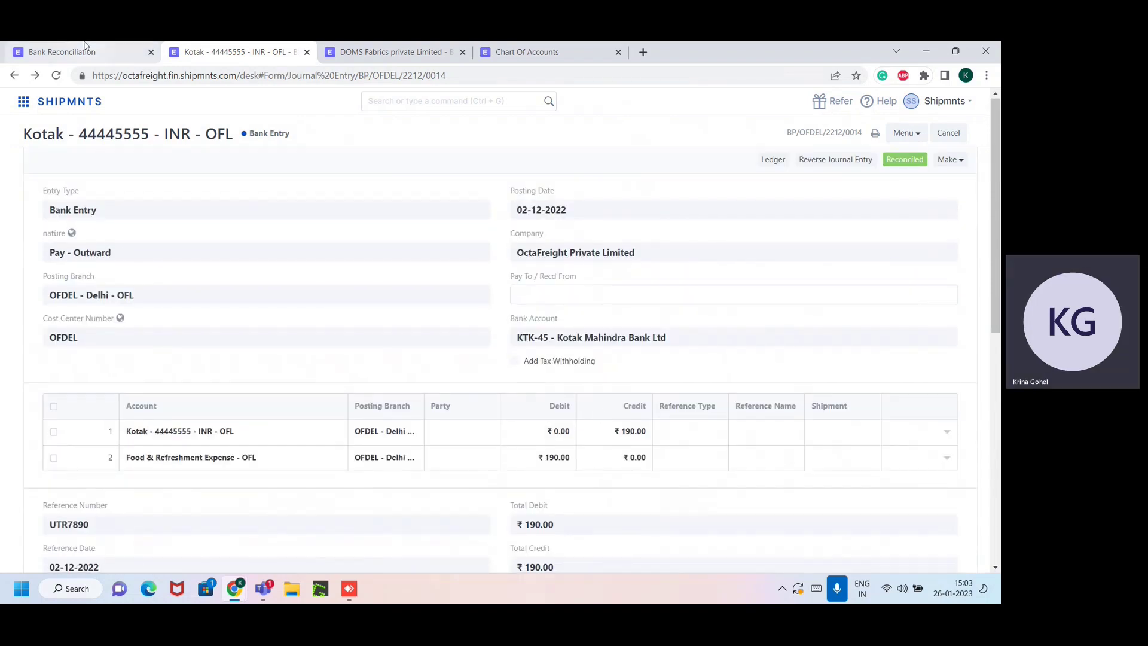
Go back to the bank reconciliation page and refresh the transaction list to check the food transaction.
left_click(84, 48)
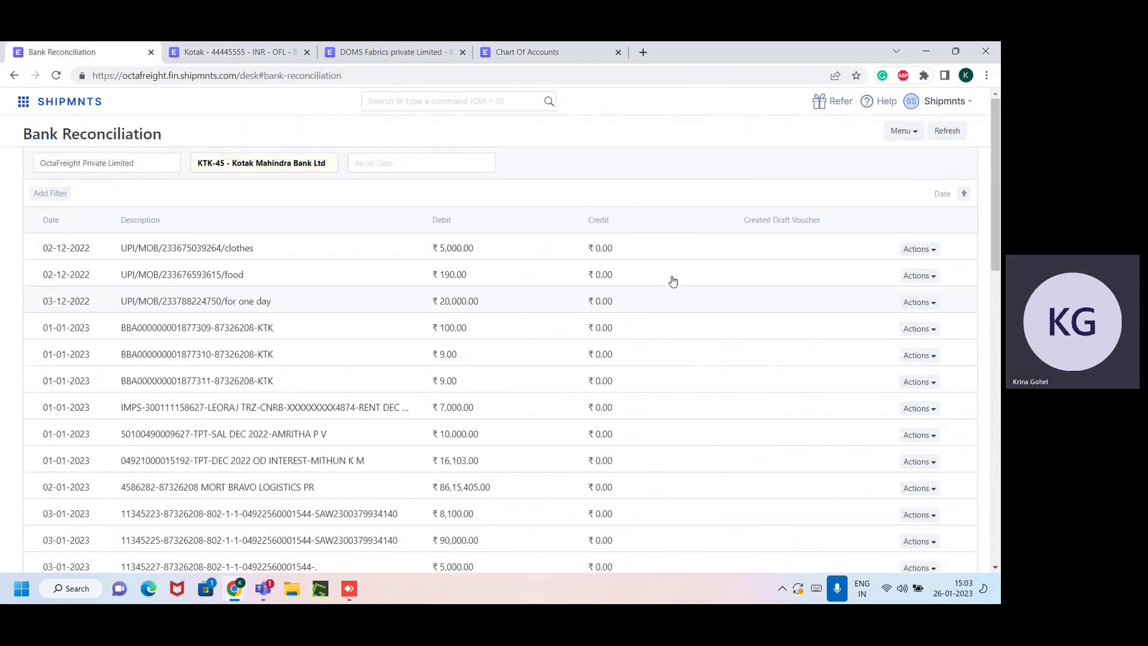
left_click(947, 131)
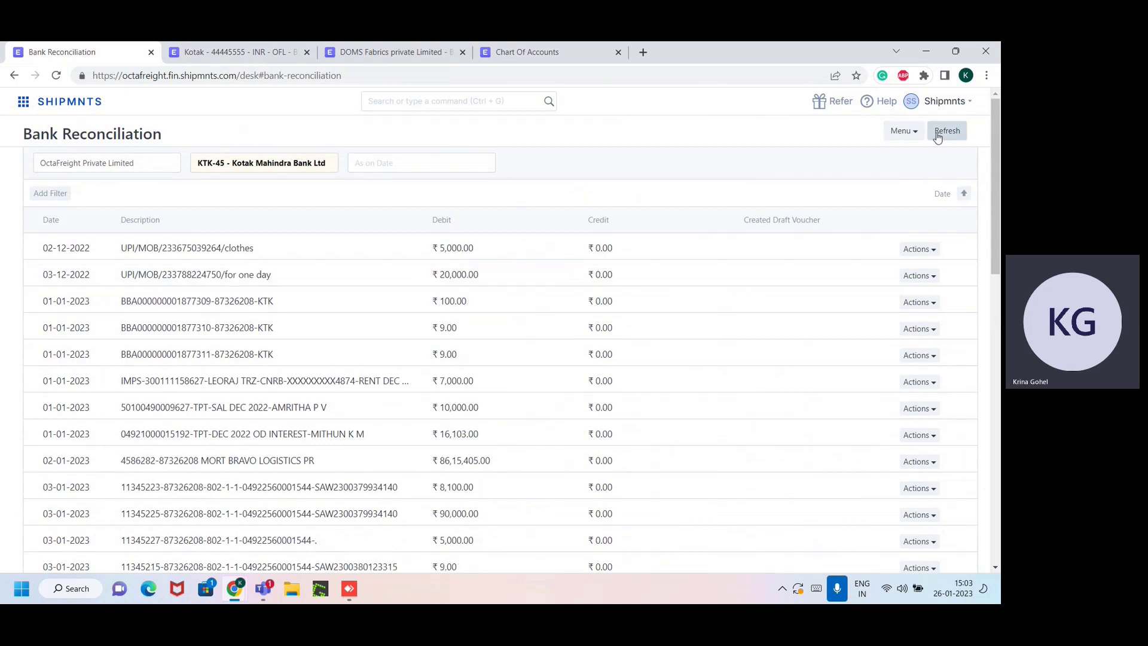